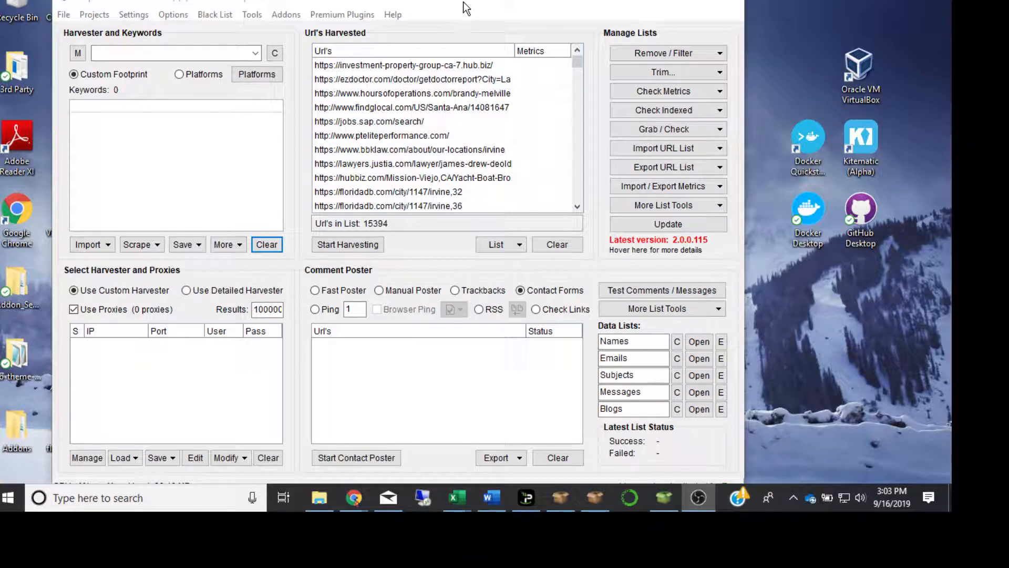
- Check which sources proxies can be loaded from in the harvester's proxy section
{"action": "left_click_drag", "start_coordinate": [463, 1], "coordinate": [519, 1]}
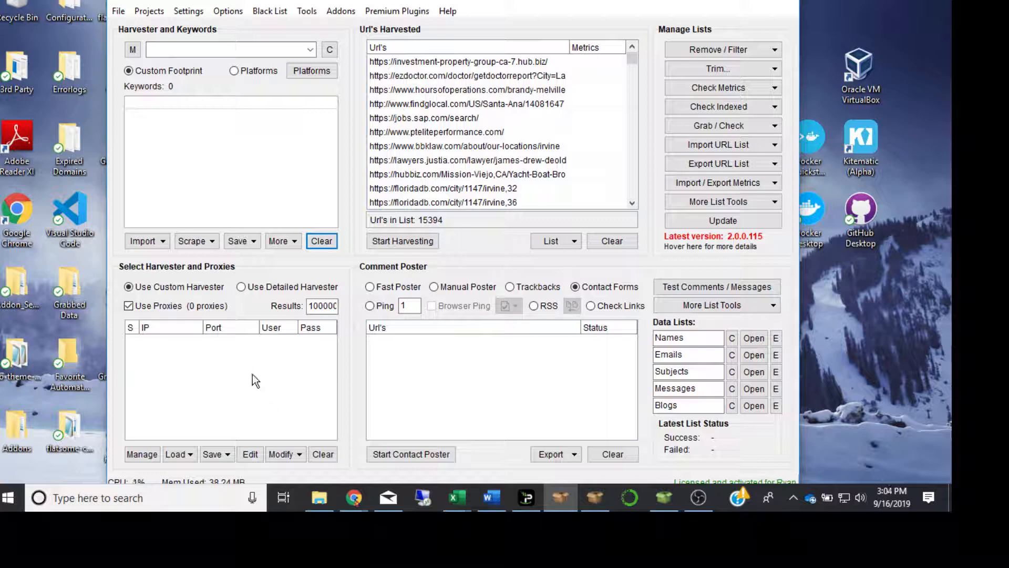
{"action": "left_click", "coordinate": [179, 459]}
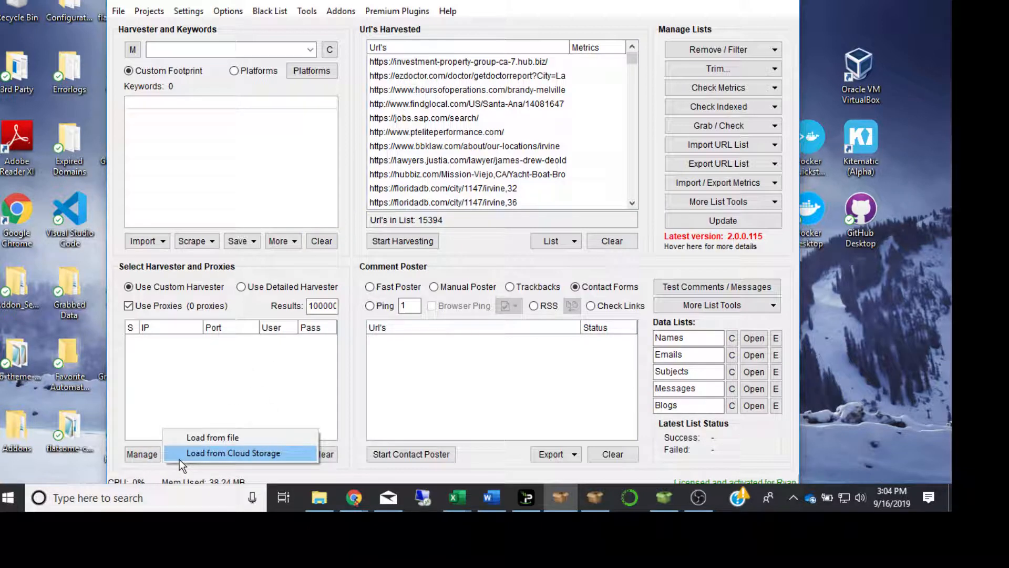
{"action": "left_click", "coordinate": [170, 396]}
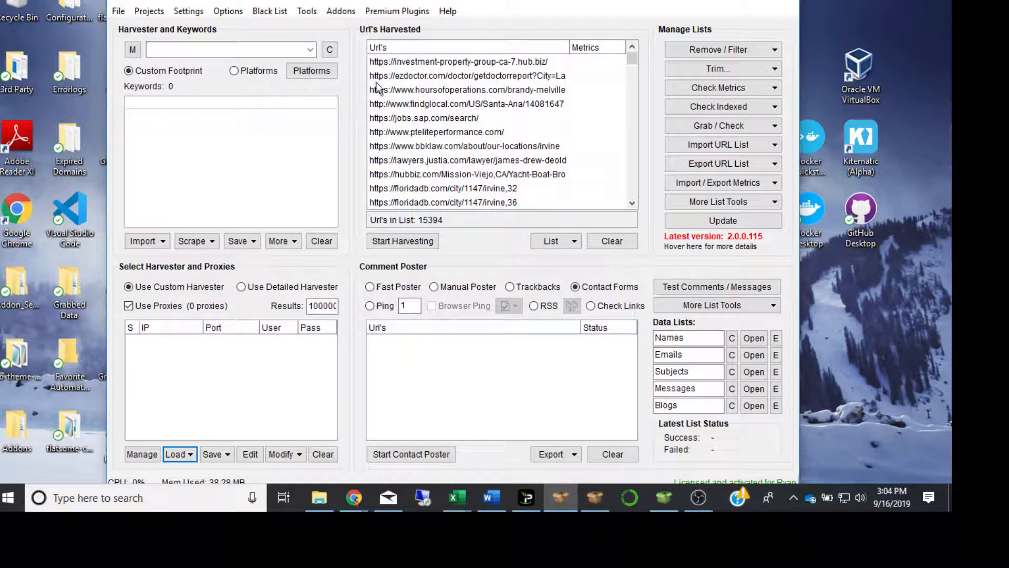
- Open the list of available premium plugins, read the Yellow Pages Scraper description, and close the list
{"action": "left_click", "coordinate": [394, 11]}
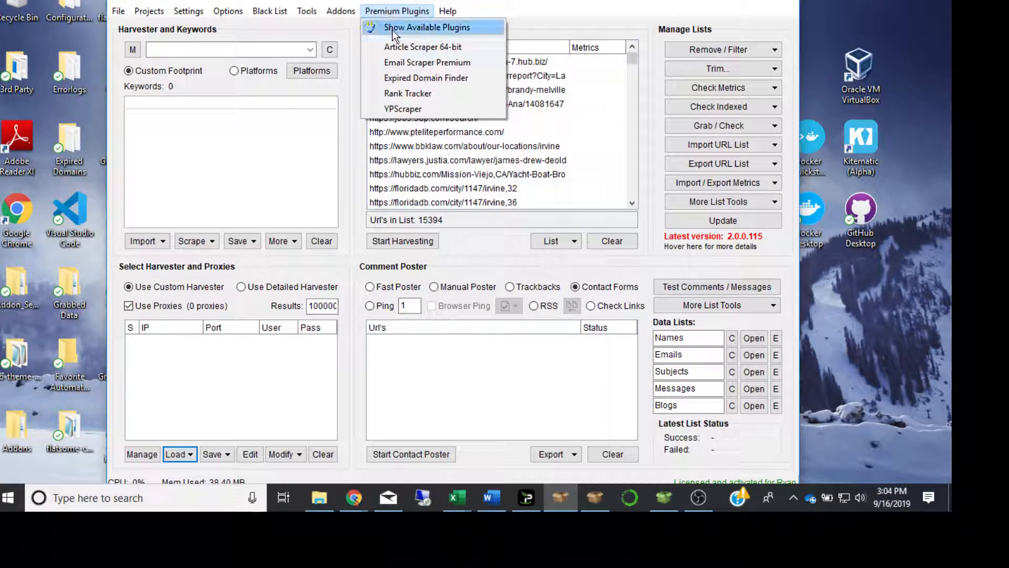
{"action": "left_click", "coordinate": [414, 30]}
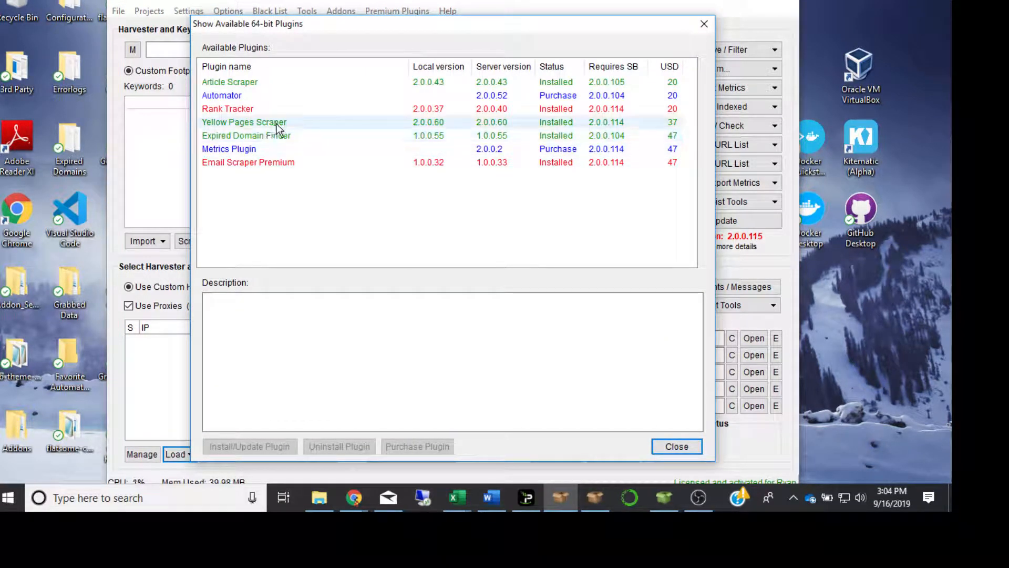
{"action": "left_click", "coordinate": [278, 126]}
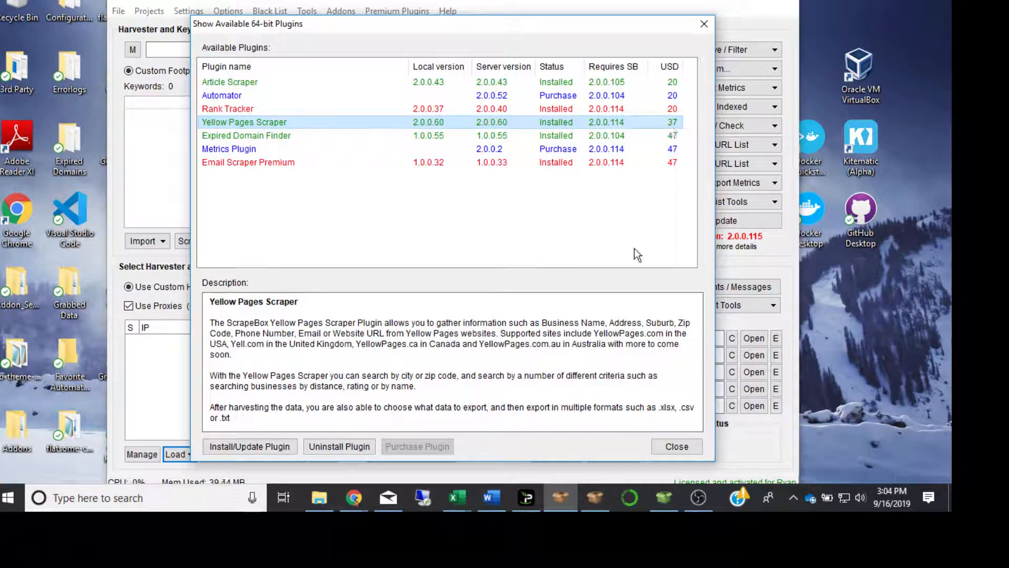
{"action": "left_click", "coordinate": [676, 446]}
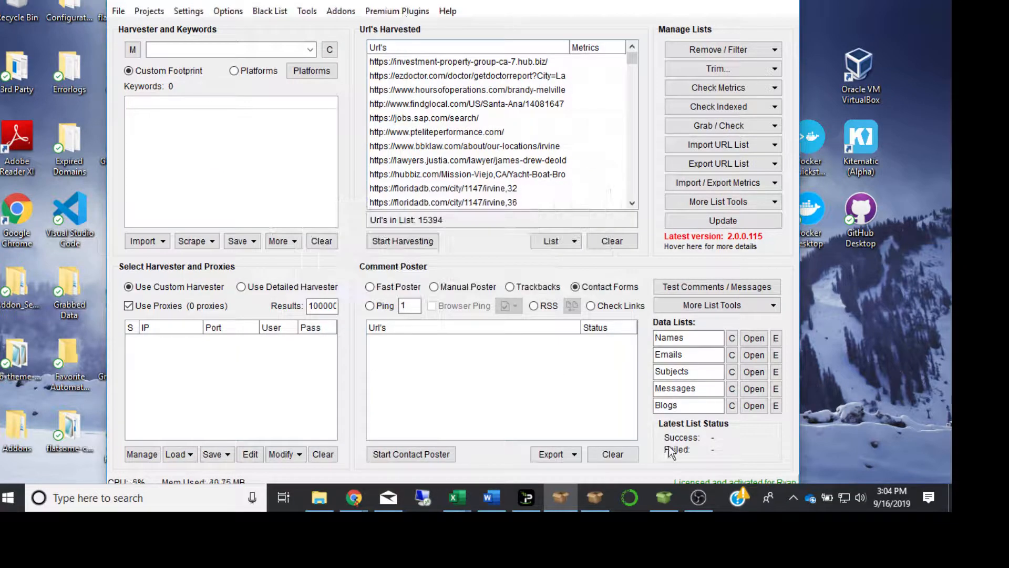
- Bring up the Yellow Pages Scraper window and check its options for loading proxies
{"action": "left_click", "coordinate": [400, 13]}
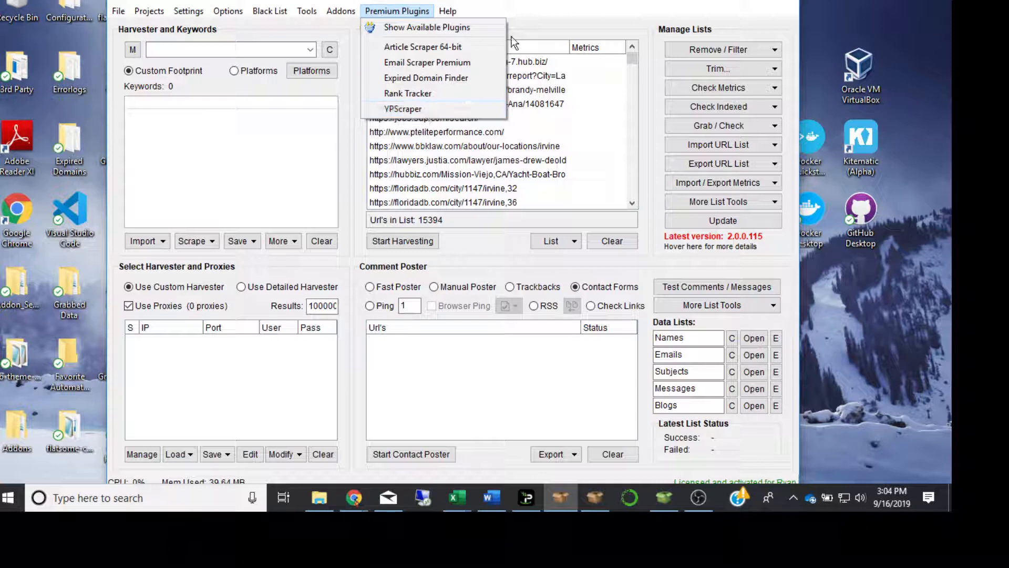
{"action": "left_click", "coordinate": [668, 503]}
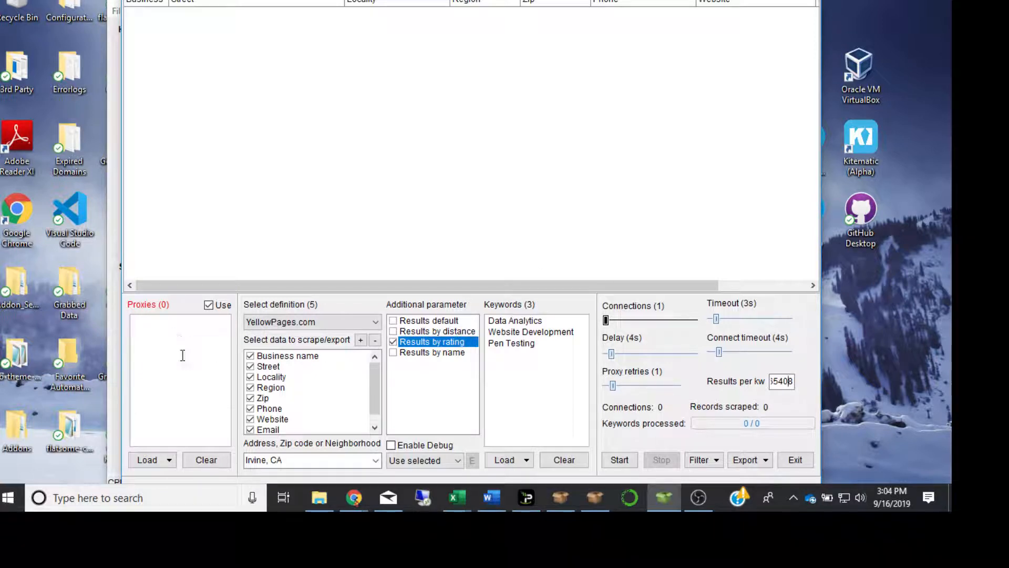
{"action": "left_click", "coordinate": [157, 463]}
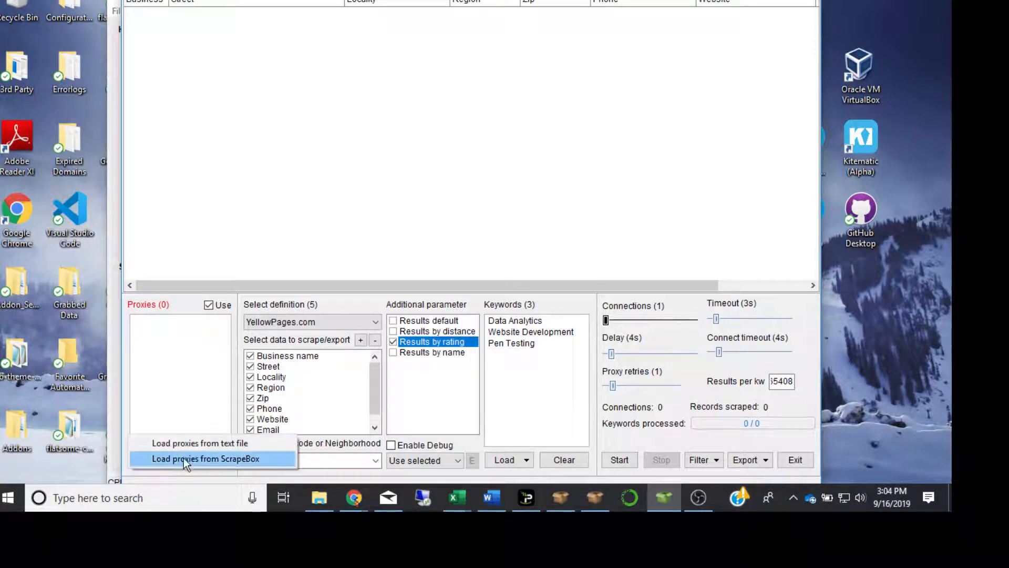
{"action": "left_click", "coordinate": [188, 381]}
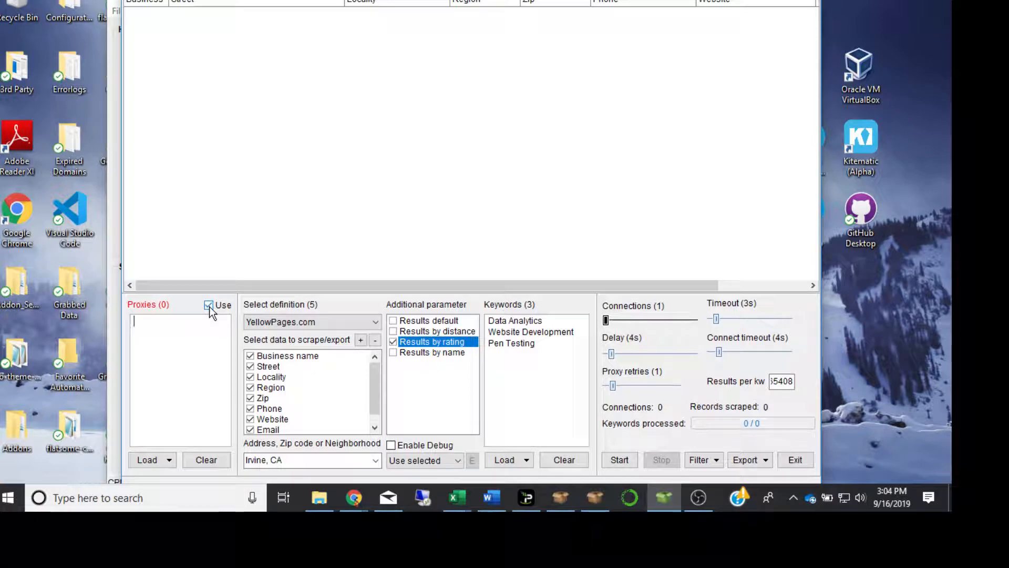
- Review the scraper's available site definitions, the data fields to export, and the results-per-keyword value
{"action": "left_click", "coordinate": [378, 323]}
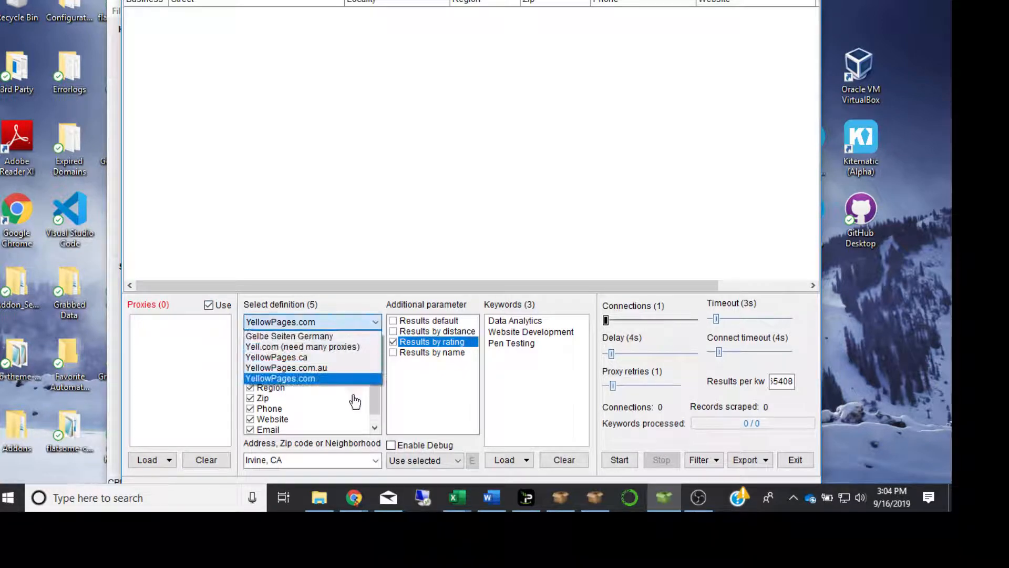
{"action": "left_click", "coordinate": [376, 327]}
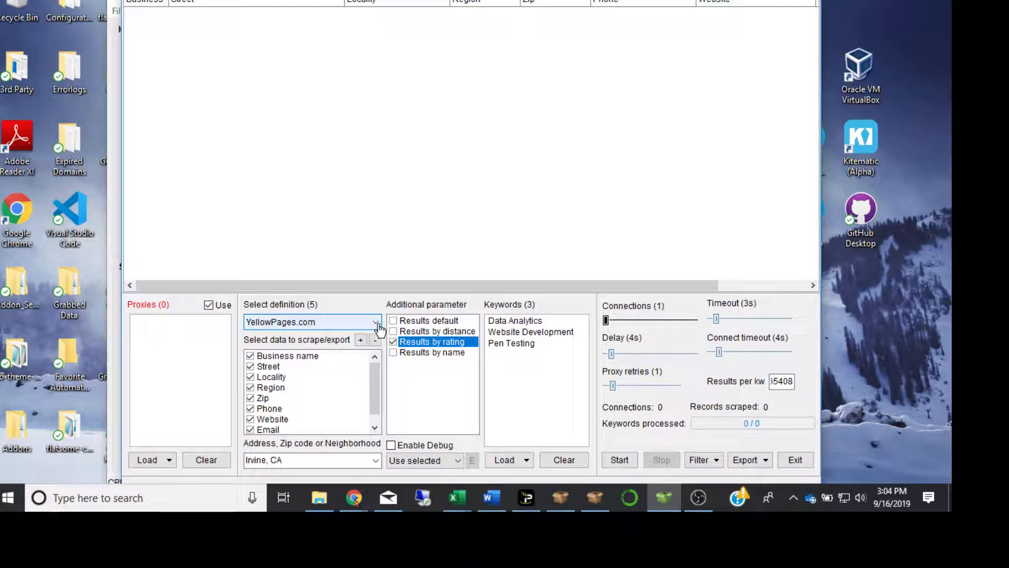
{"action": "mouse_move", "coordinate": [374, 386]}
{"action": "left_mouse_down"}
{"action": "mouse_move", "coordinate": [376, 406]}
{"action": "mouse_move", "coordinate": [374, 379]}
{"action": "left_mouse_up"}
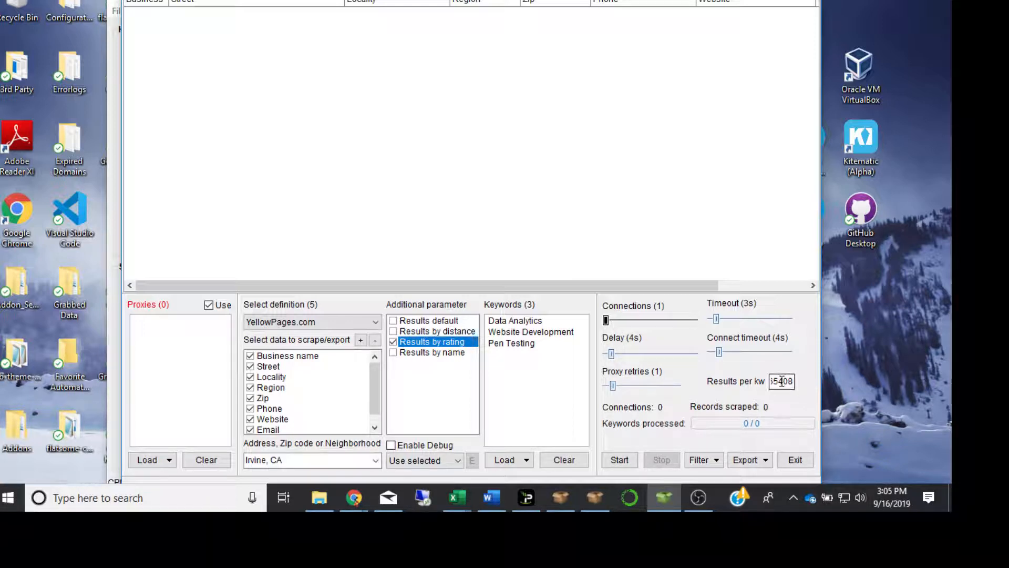
{"action": "left_click_drag", "start_coordinate": [780, 381], "coordinate": [752, 379]}
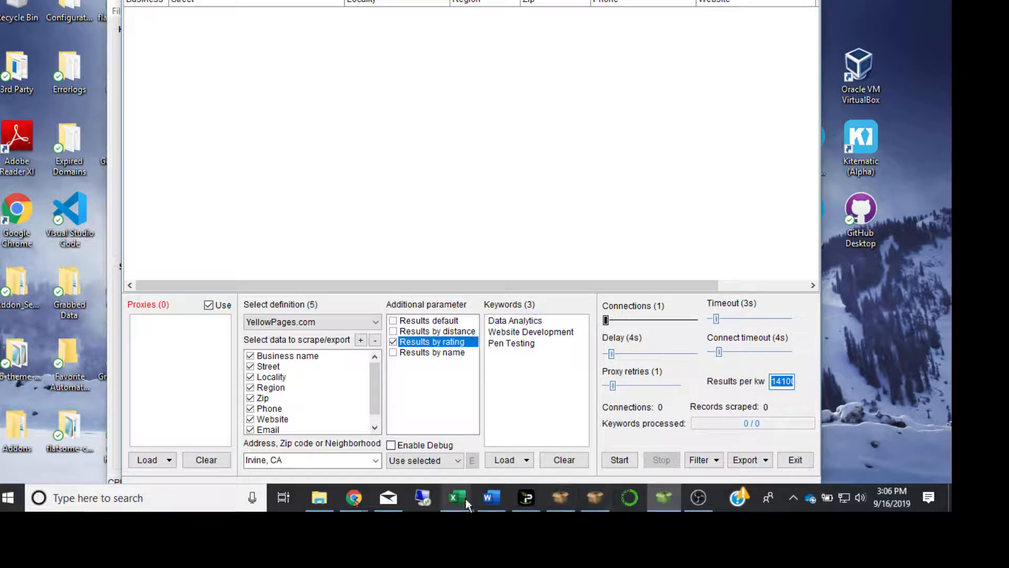
- Switch to Excel and maximize the window of the "citations irvine" workbook
{"action": "mouse_move", "coordinate": [463, 502]}
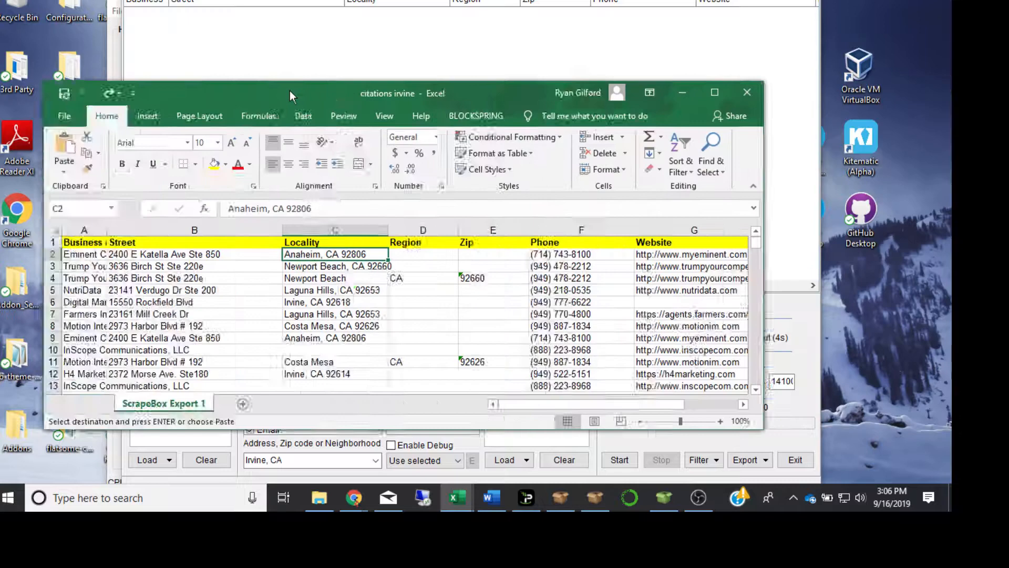
{"action": "left_click_drag", "start_coordinate": [290, 90], "coordinate": [353, 75]}
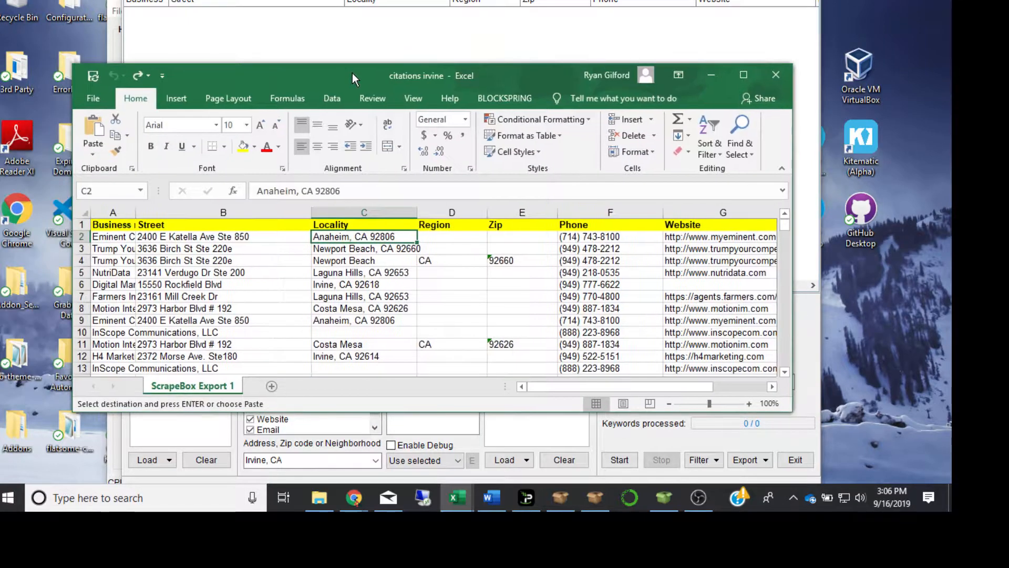
{"action": "left_click", "coordinate": [747, 74]}
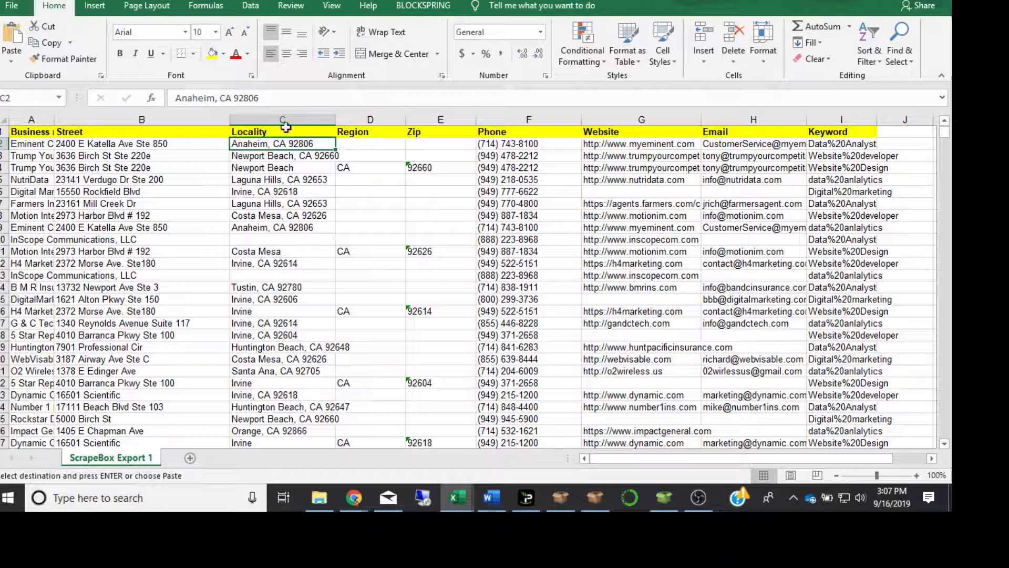
- Turn on filtering for the header row and filter the Street column to show only blanks
{"action": "left_click", "coordinate": [251, 5]}
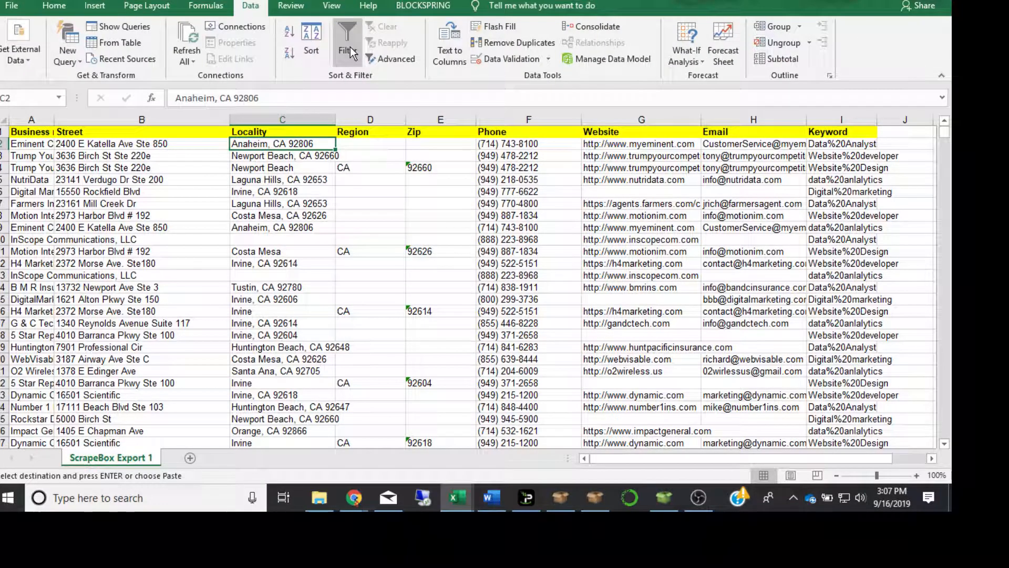
{"action": "left_click", "coordinate": [351, 50]}
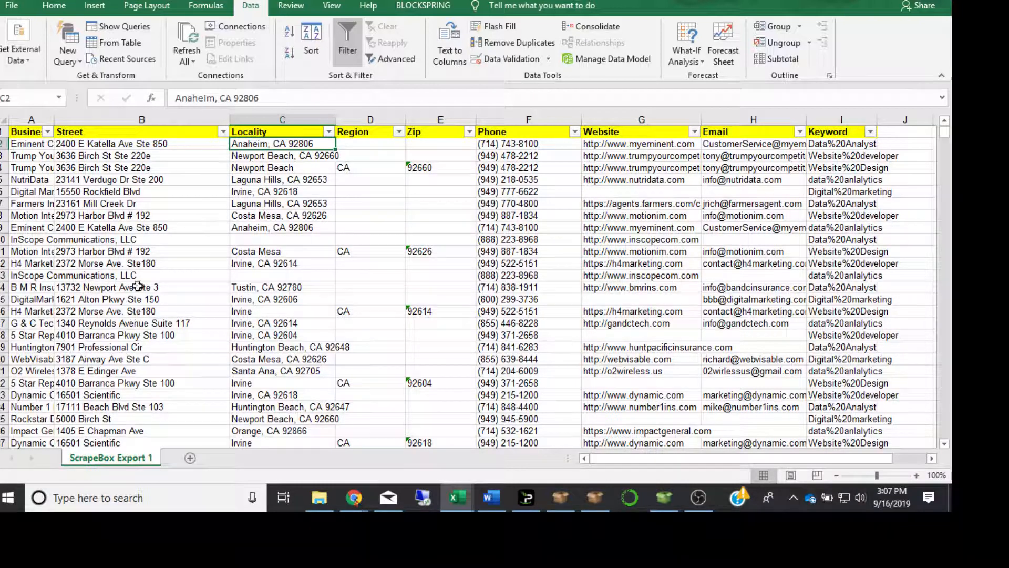
{"action": "left_click", "coordinate": [223, 131]}
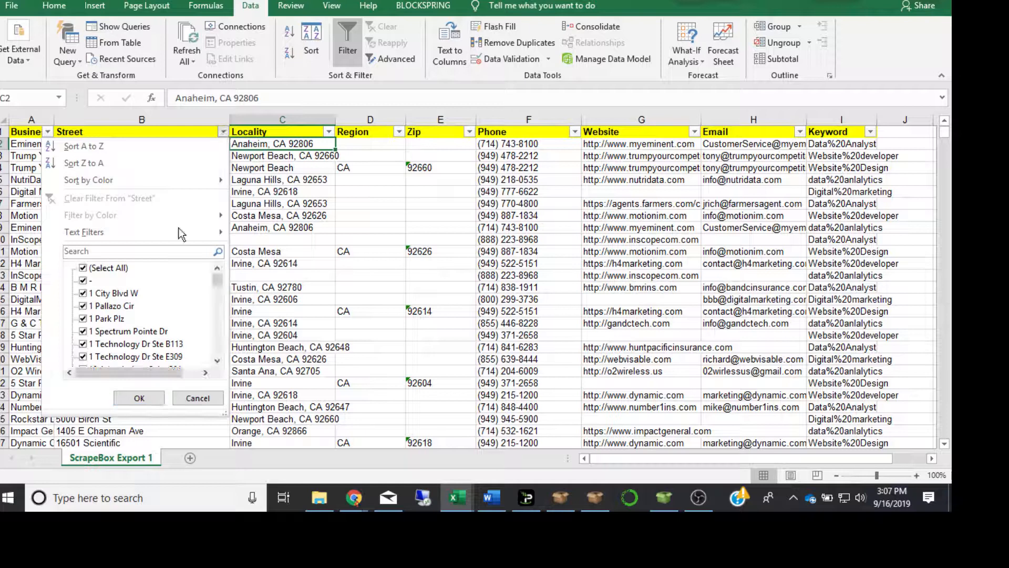
{"action": "left_click", "coordinate": [83, 268]}
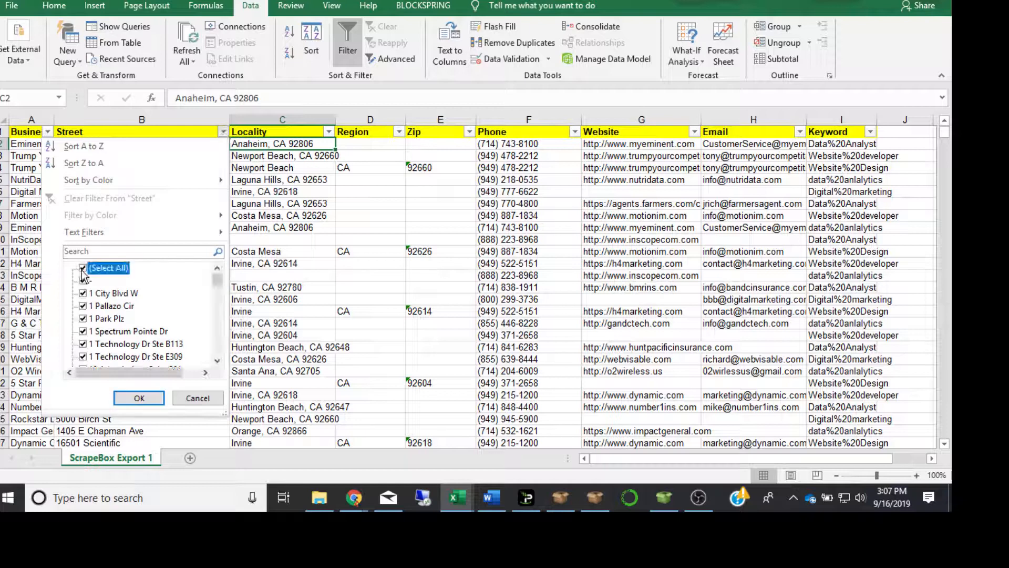
{"action": "left_click", "coordinate": [218, 278]}
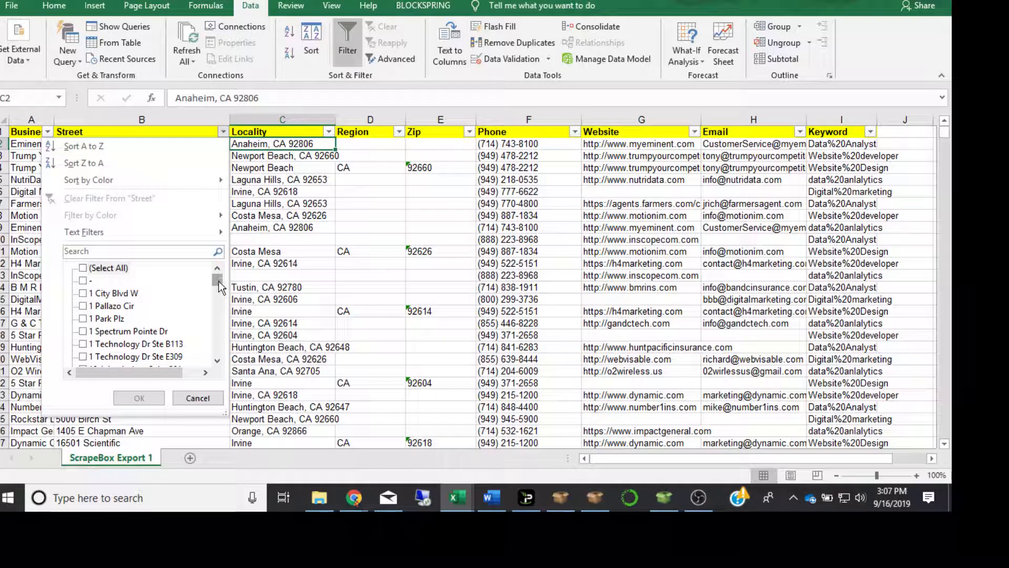
{"action": "left_click_drag", "start_coordinate": [219, 282], "coordinate": [206, 350]}
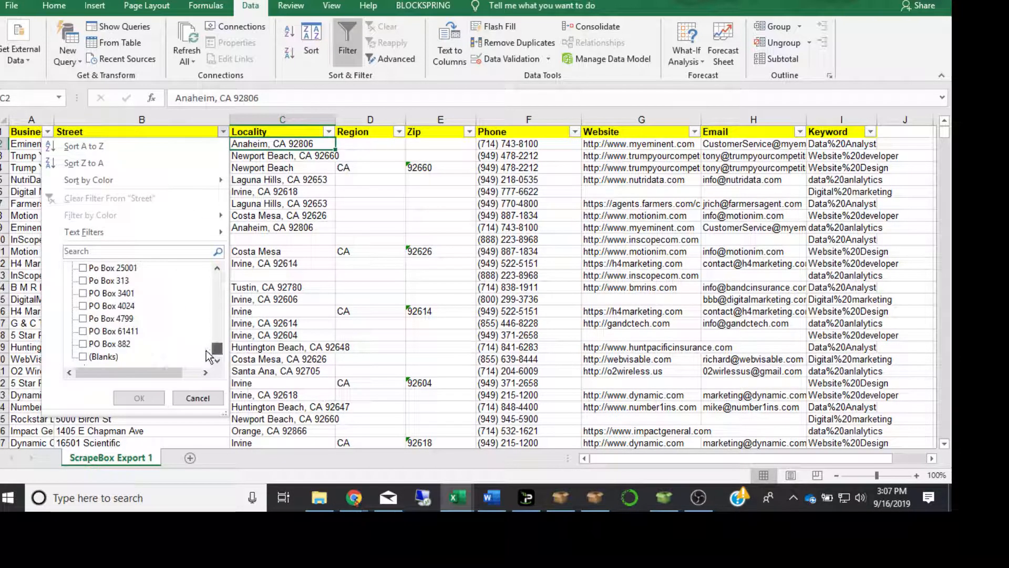
{"action": "left_click", "coordinate": [84, 357]}
{"action": "left_click", "coordinate": [138, 398]}
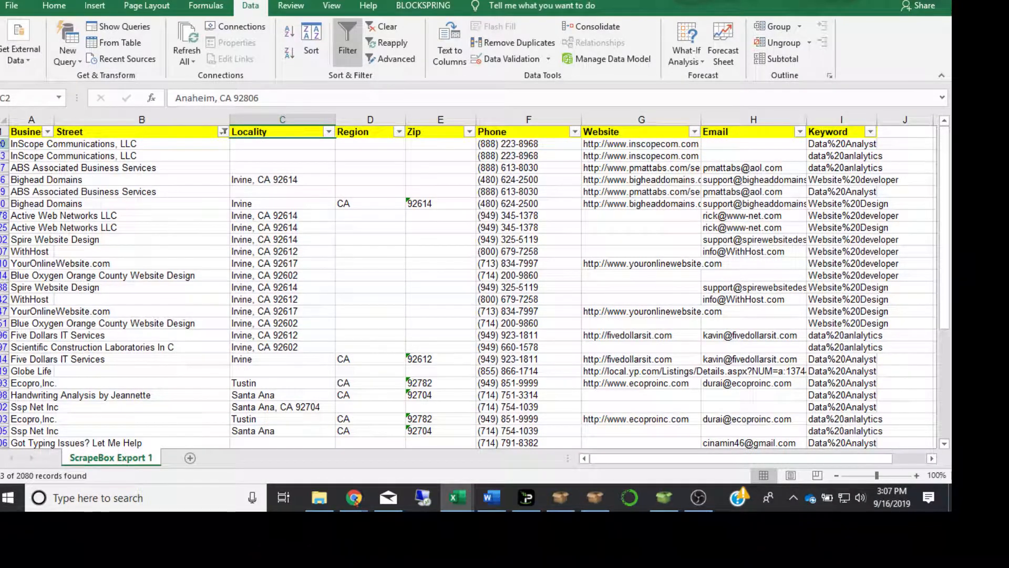
- Delete all the filtered rows that have no street address
{"action": "left_click", "coordinate": [3, 143]}
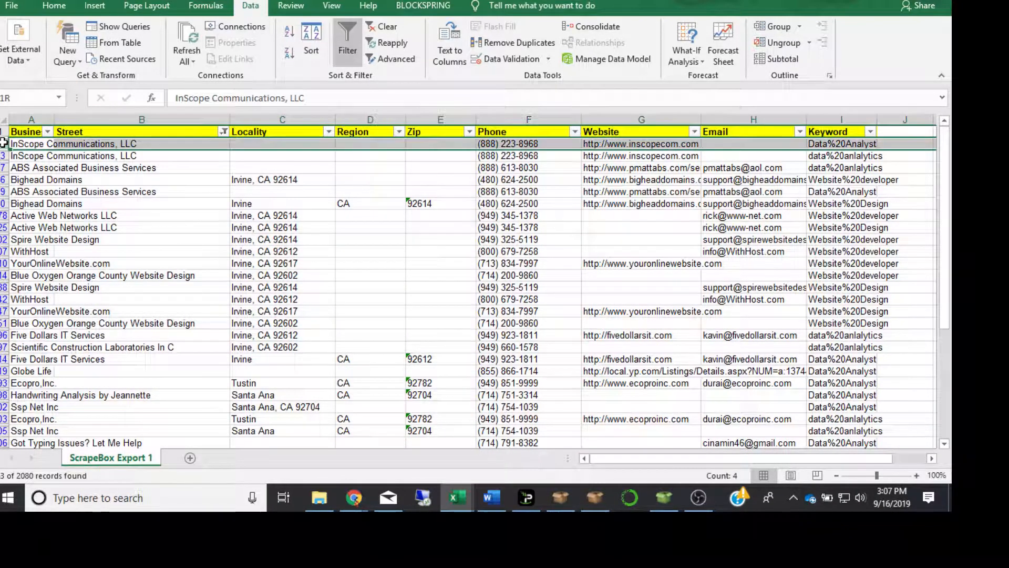
{"action": "left_click_drag", "start_coordinate": [3, 143], "coordinate": [149, 201]}
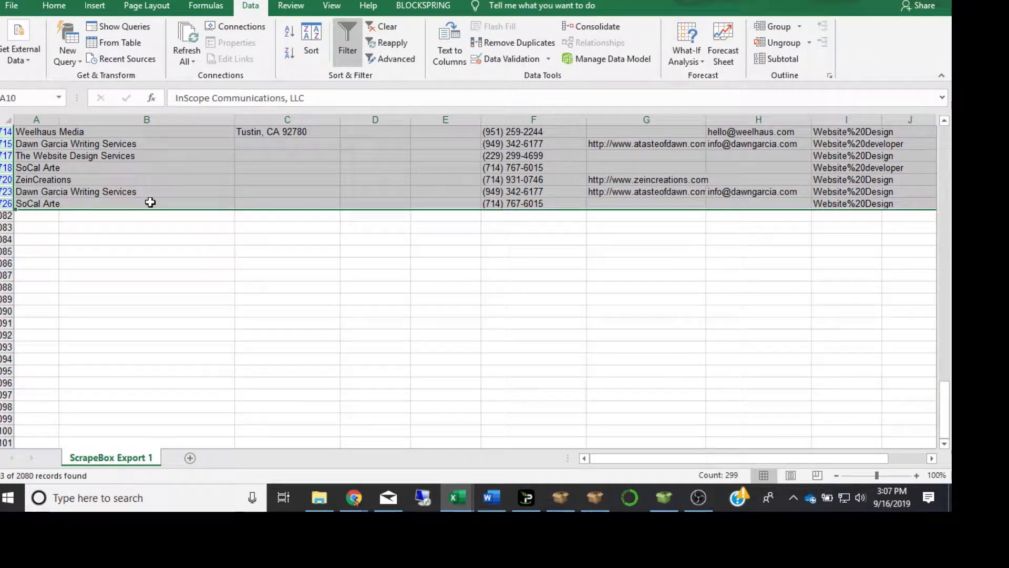
{"action": "right_click", "coordinate": [149, 159]}
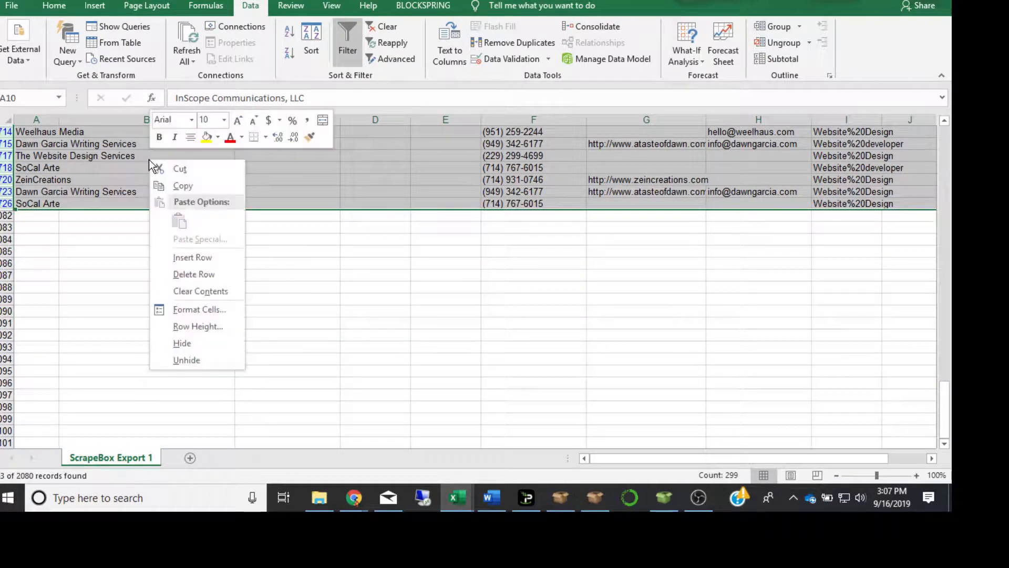
{"action": "left_click", "coordinate": [192, 274]}
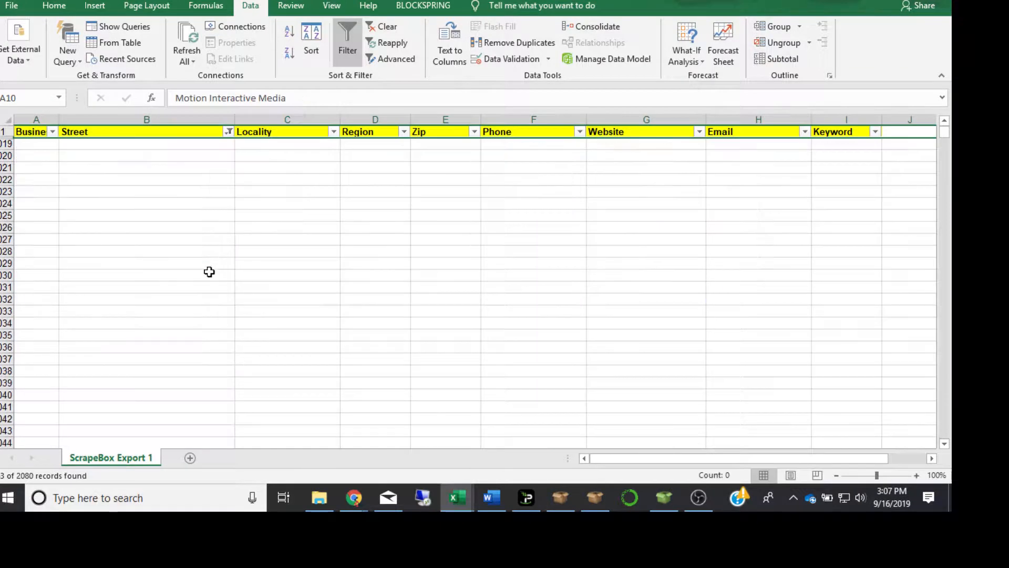
- Reset the Street column filter to select all values
{"action": "left_click", "coordinate": [229, 132]}
{"action": "left_click", "coordinate": [87, 268]}
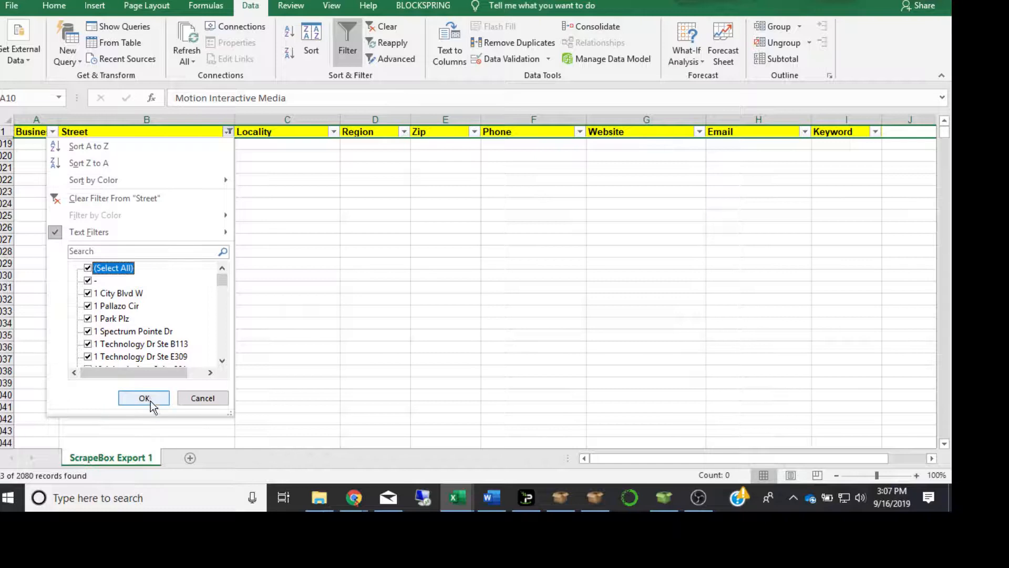
{"action": "left_click", "coordinate": [145, 398]}
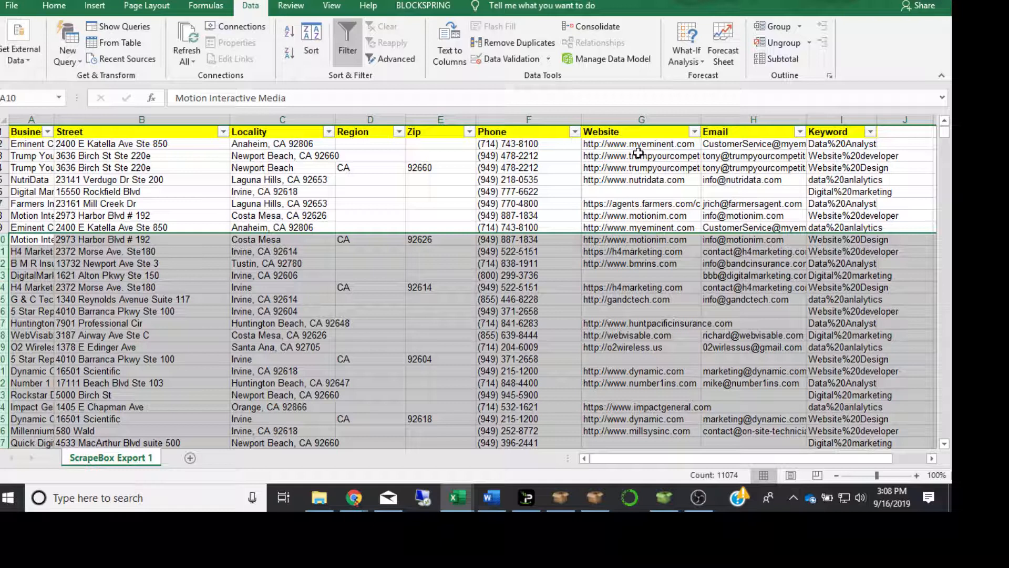
- Filter the Website column to show only blanks
{"action": "left_click", "coordinate": [694, 133]}
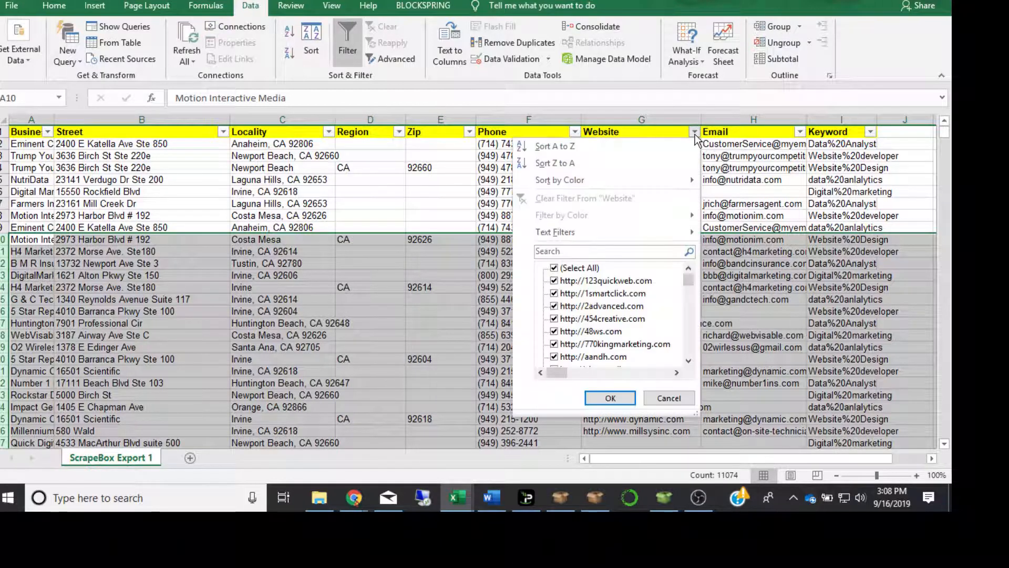
{"action": "left_click", "coordinate": [555, 269]}
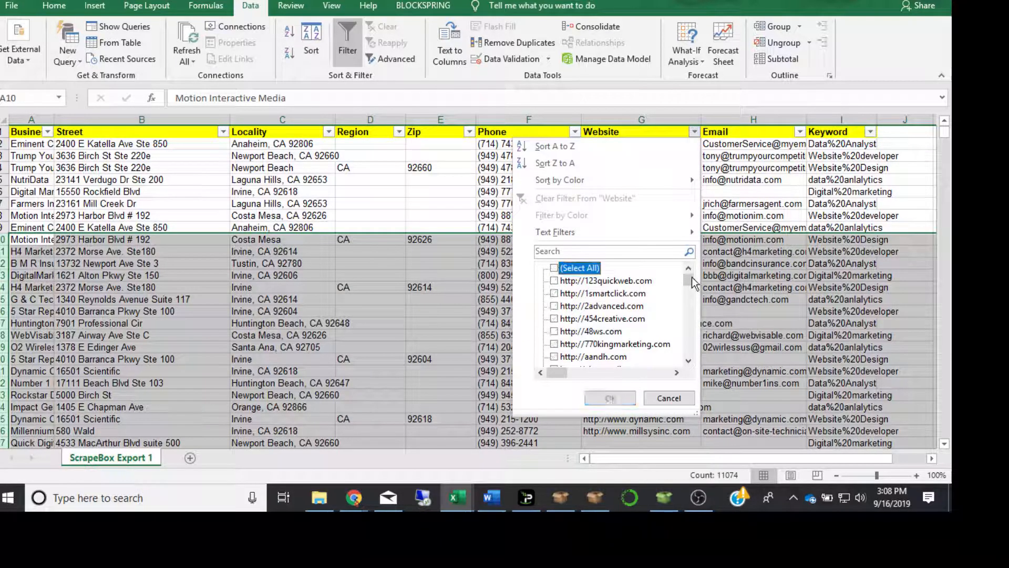
{"action": "left_click_drag", "start_coordinate": [689, 279], "coordinate": [690, 351]}
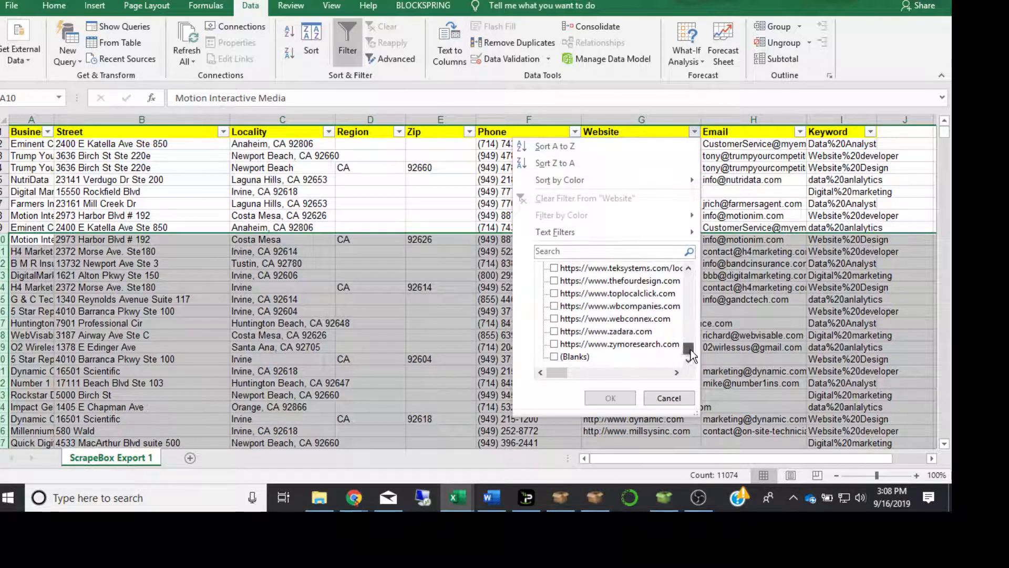
{"action": "left_click", "coordinate": [554, 357]}
{"action": "left_click", "coordinate": [611, 396]}
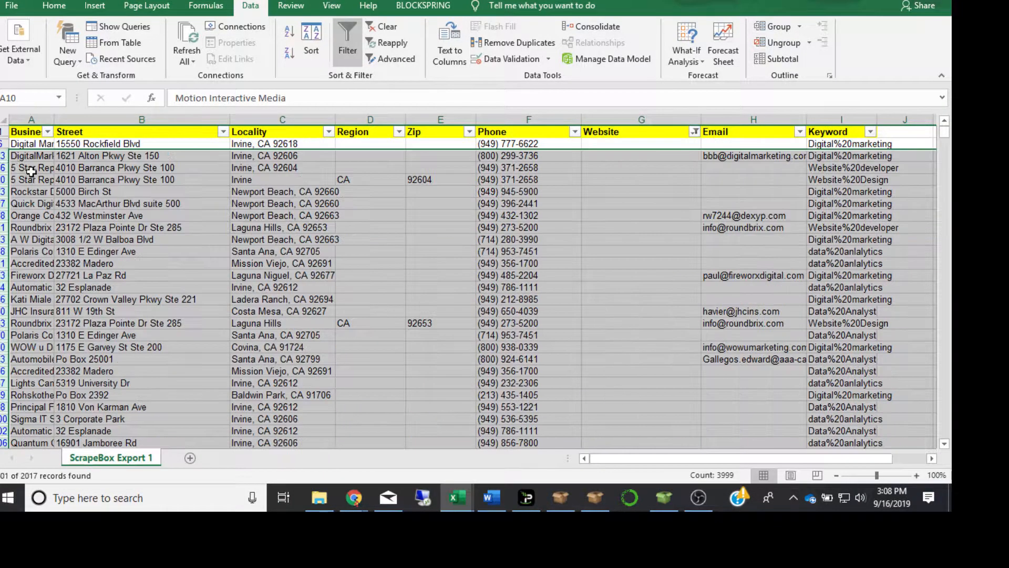
- Delete all the filtered rows that have no website and reset the Website column filter to show all values
{"action": "left_click_drag", "start_coordinate": [2, 143], "coordinate": [3, 452]}
{"action": "right_click", "coordinate": [235, 250]}
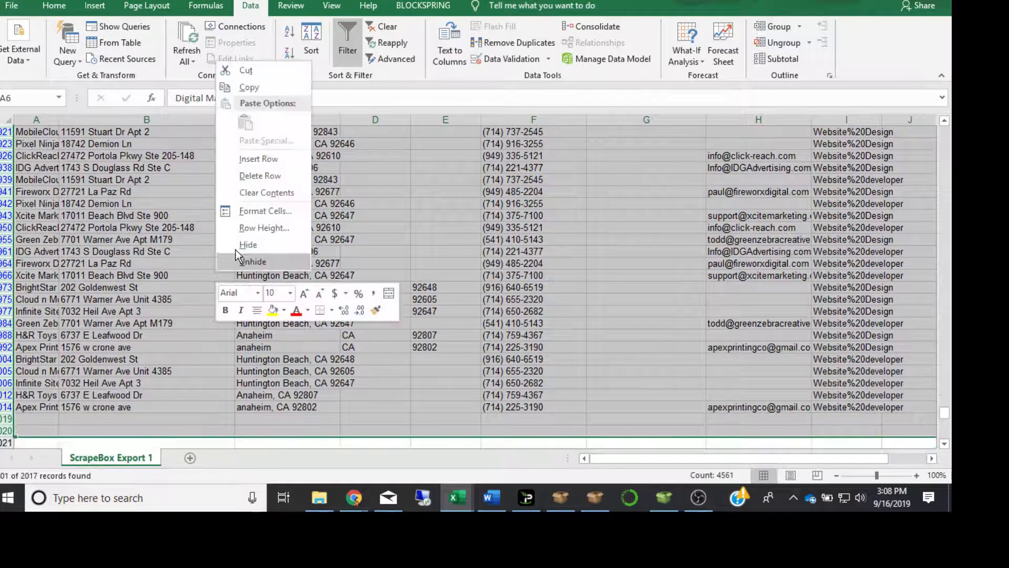
{"action": "left_click", "coordinate": [237, 259]}
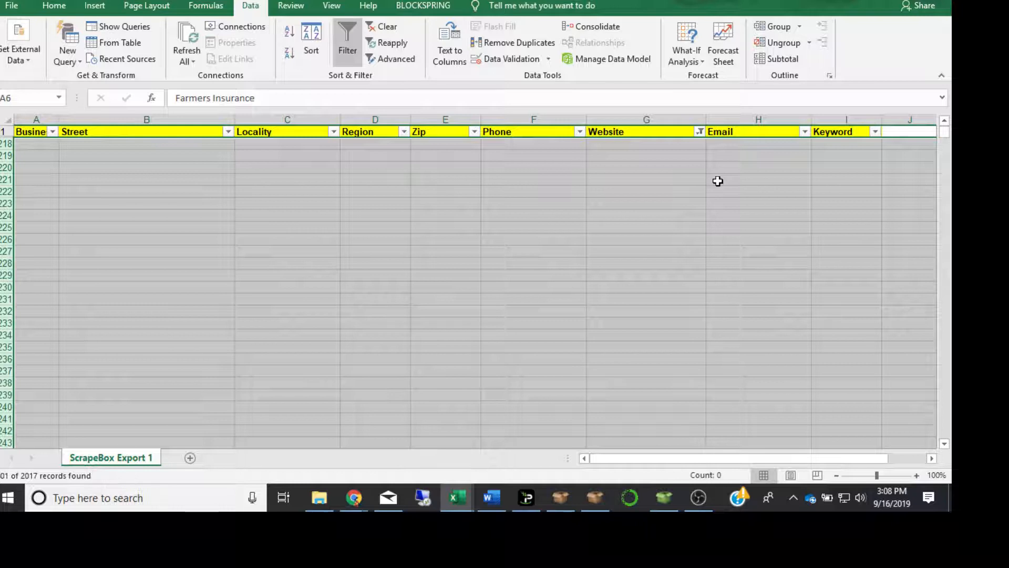
{"action": "left_click", "coordinate": [700, 132]}
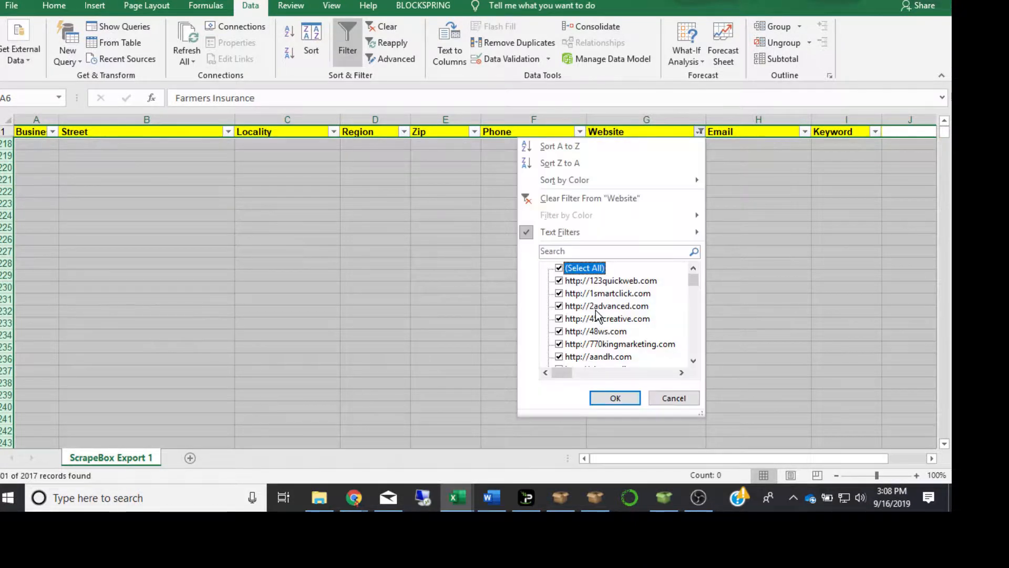
{"action": "left_click", "coordinate": [618, 398]}
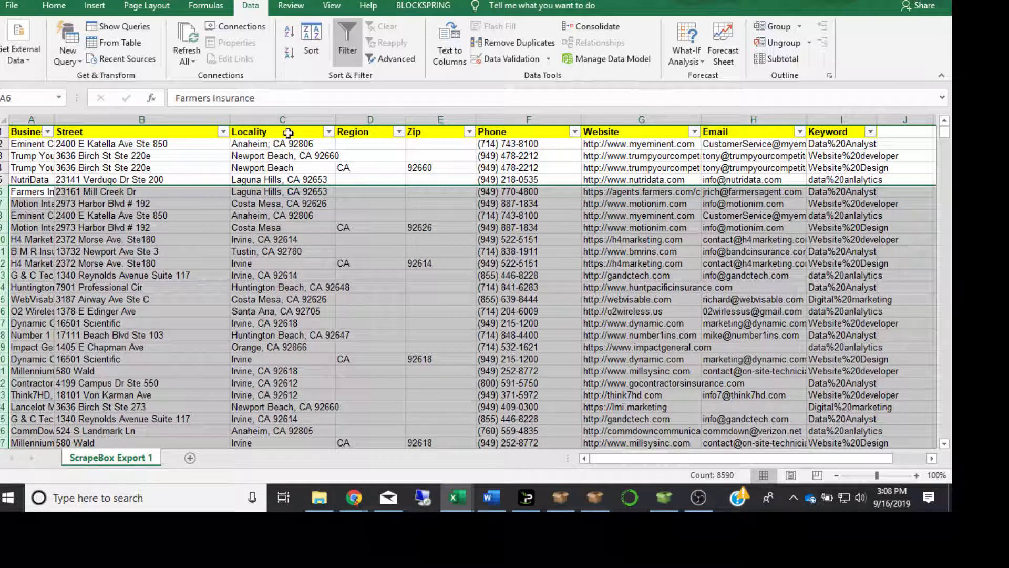
{"action": "left_click", "coordinate": [328, 132]}
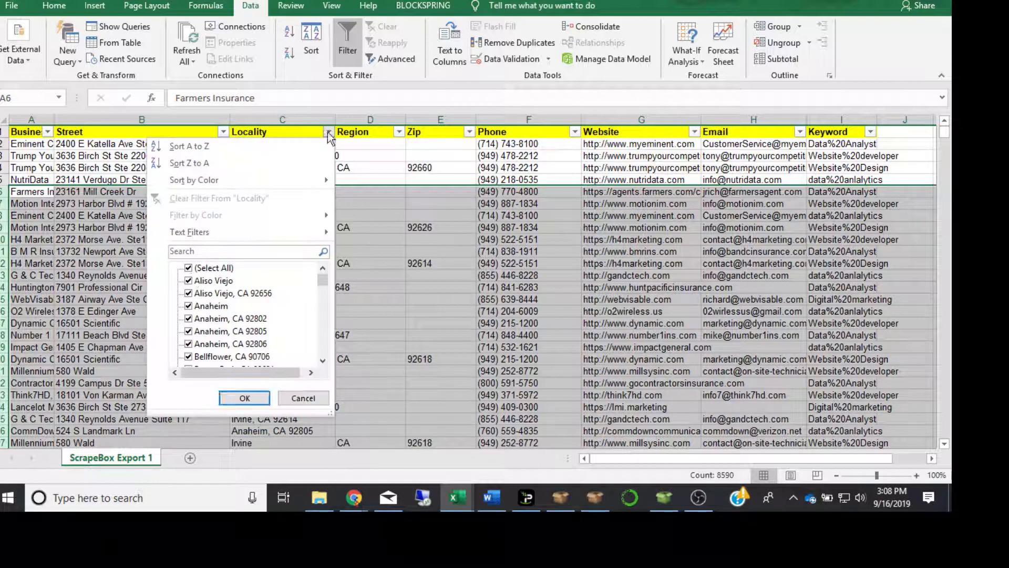
{"action": "left_click", "coordinate": [188, 268]}
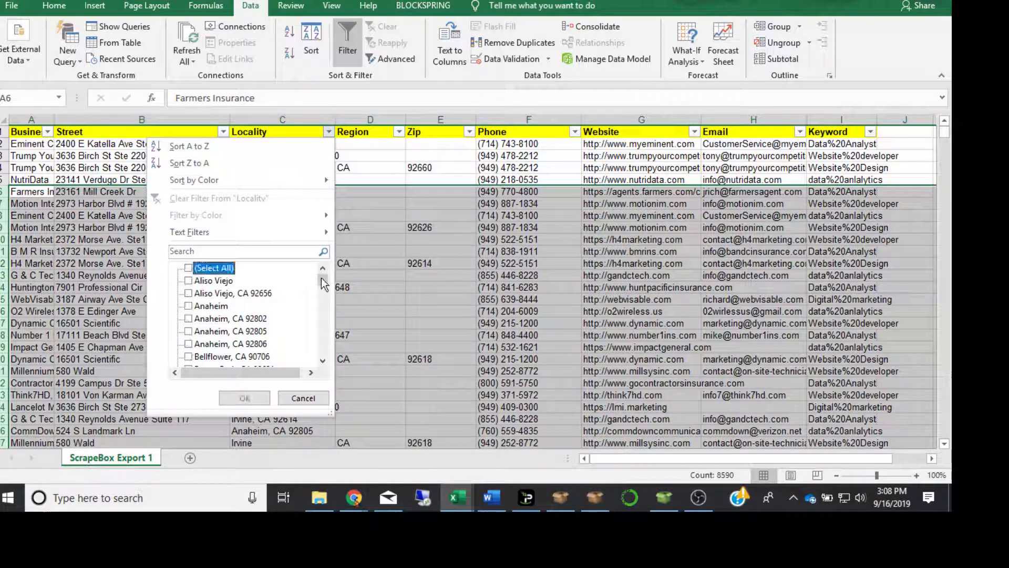
{"action": "mouse_move", "coordinate": [323, 283]}
{"action": "left_mouse_down"}
{"action": "mouse_move", "coordinate": [318, 374]}
{"action": "mouse_move", "coordinate": [322, 269]}
{"action": "left_mouse_up"}
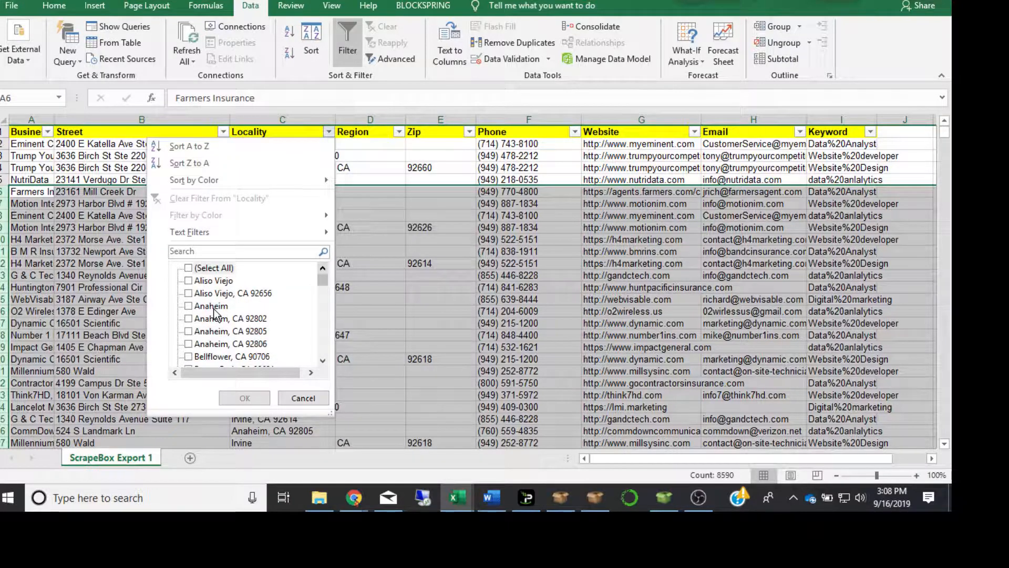
{"action": "left_click", "coordinate": [188, 268]}
{"action": "left_click", "coordinate": [245, 398]}
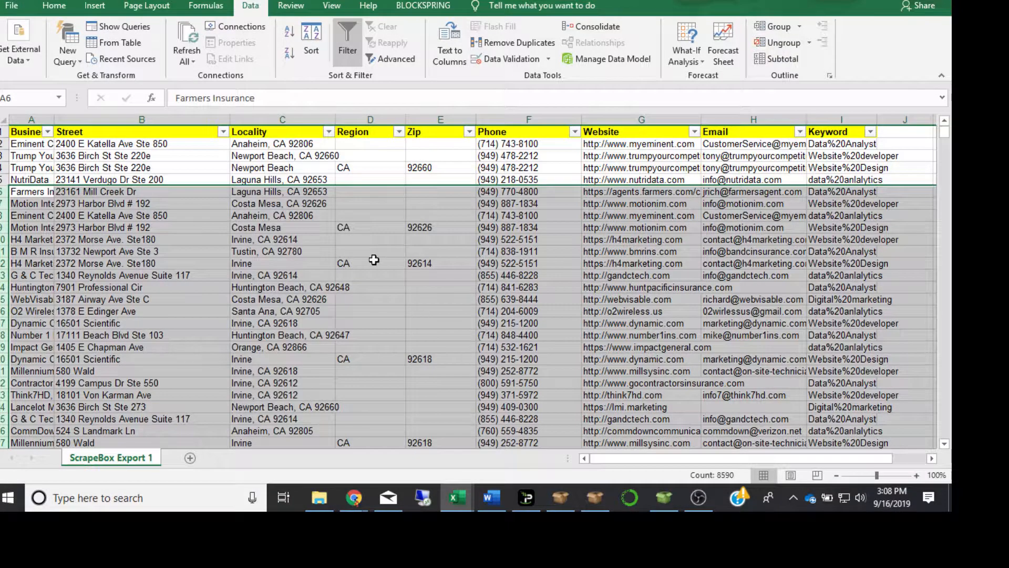
{"action": "left_click", "coordinate": [374, 261]}
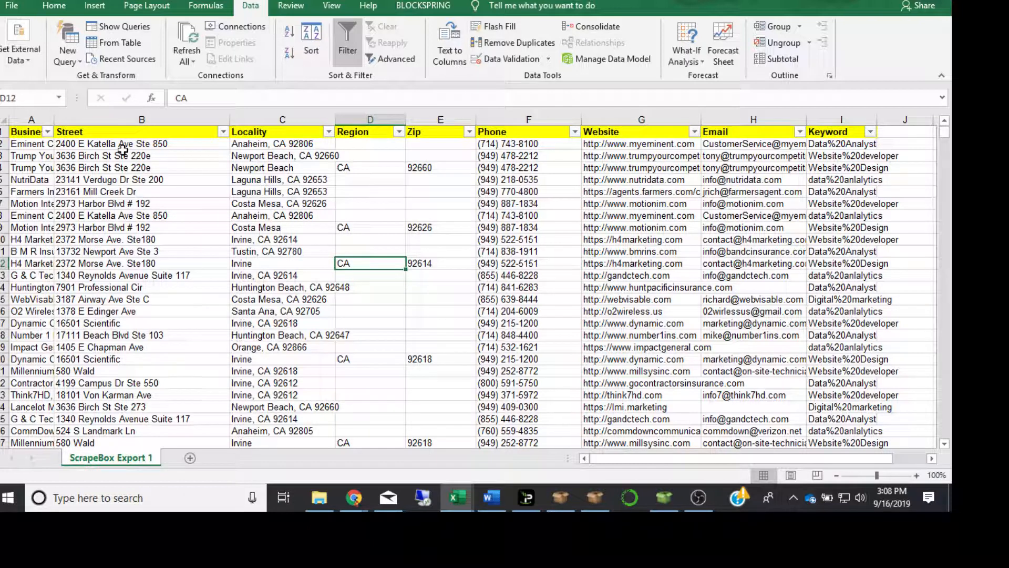
{"action": "left_click", "coordinate": [152, 145]}
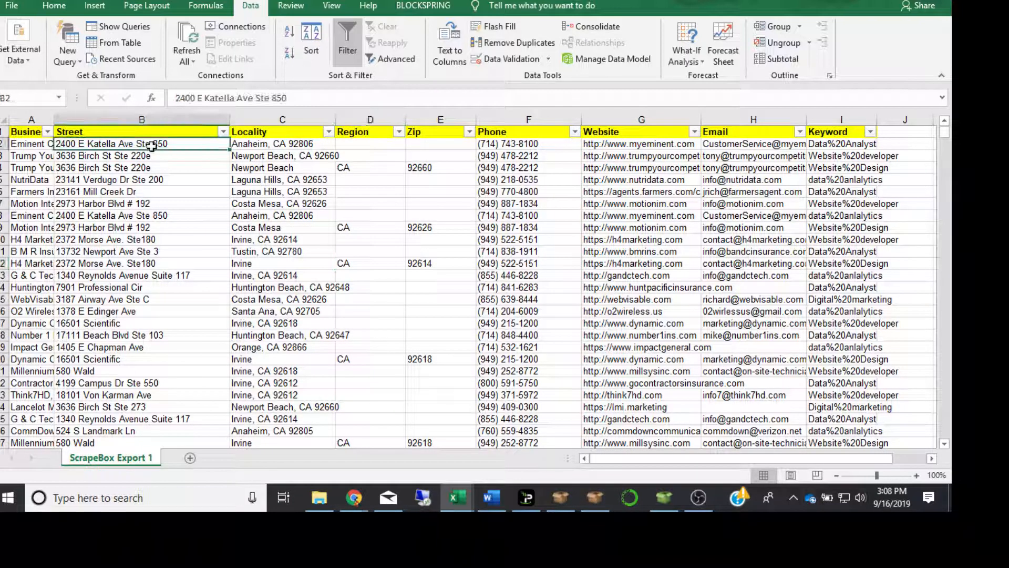
{"action": "left_click", "coordinate": [308, 97]}
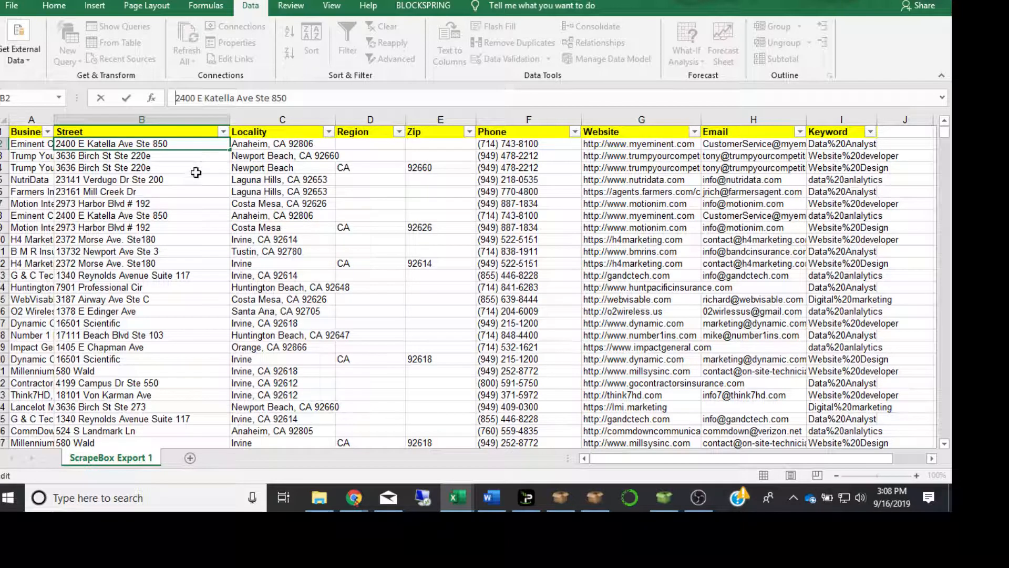
- Narrow the Locality column, then insert three blank columns between Street and Locality and narrow those as well
{"action": "left_click", "coordinate": [259, 144]}
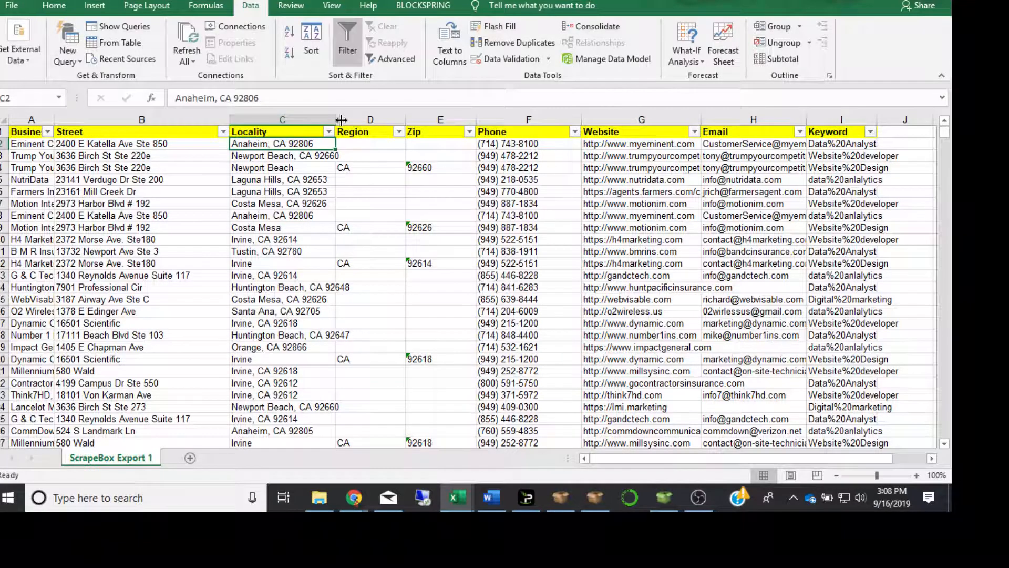
{"action": "left_click_drag", "start_coordinate": [341, 120], "coordinate": [306, 120]}
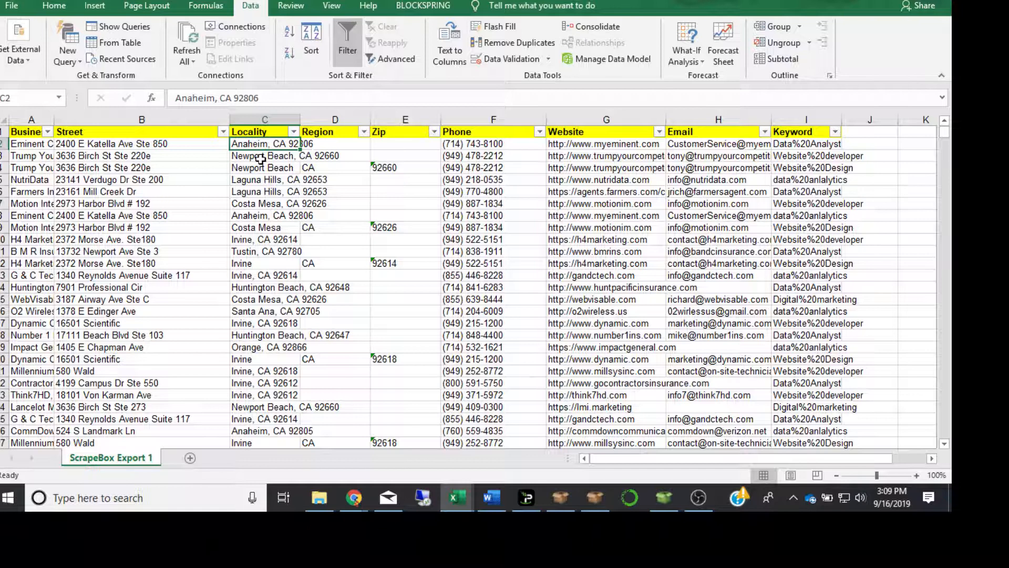
{"action": "left_click", "coordinate": [54, 7]}
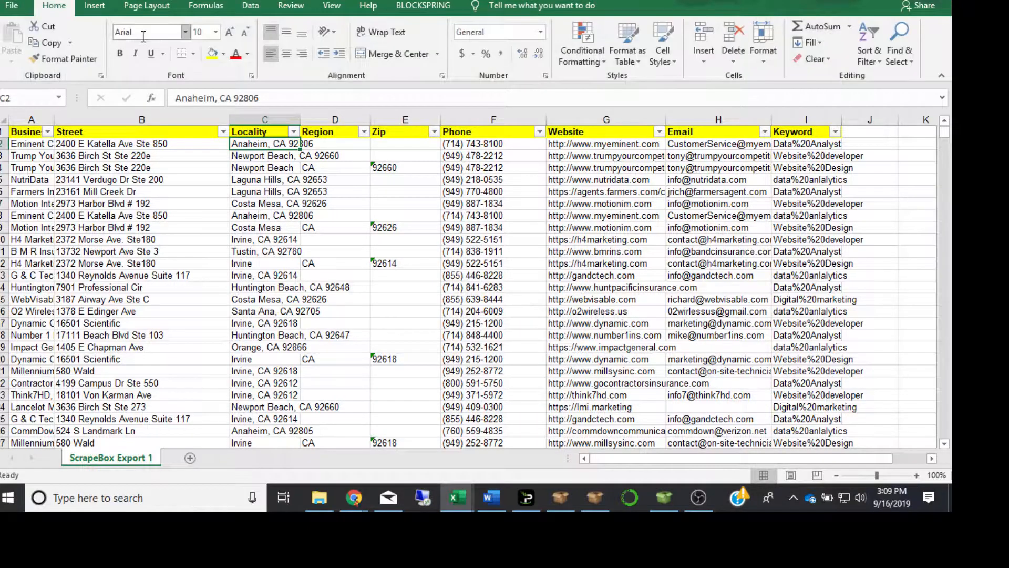
{"action": "left_click", "coordinate": [706, 60]}
{"action": "left_click", "coordinate": [737, 113]}
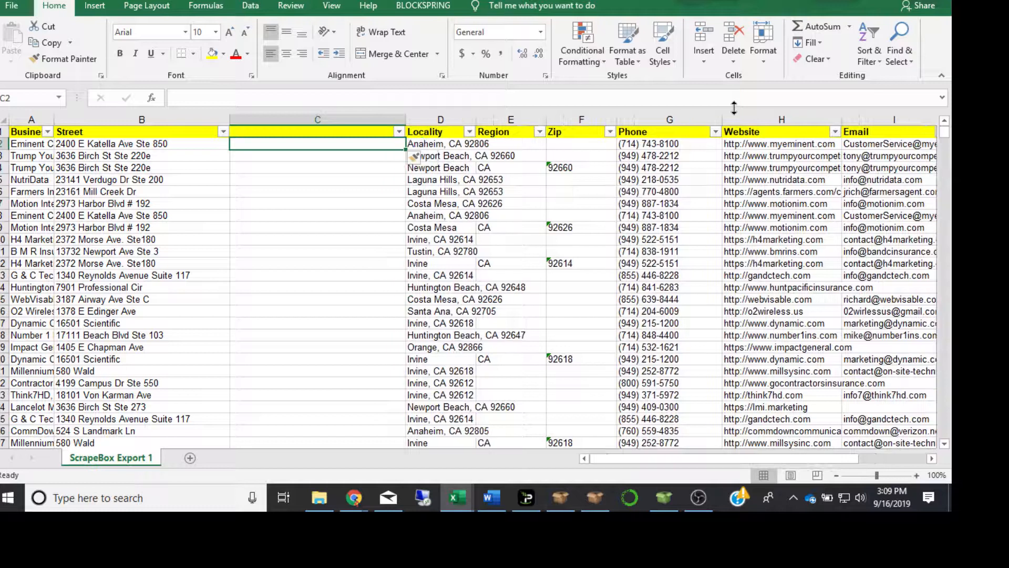
{"action": "left_click", "coordinate": [704, 59]}
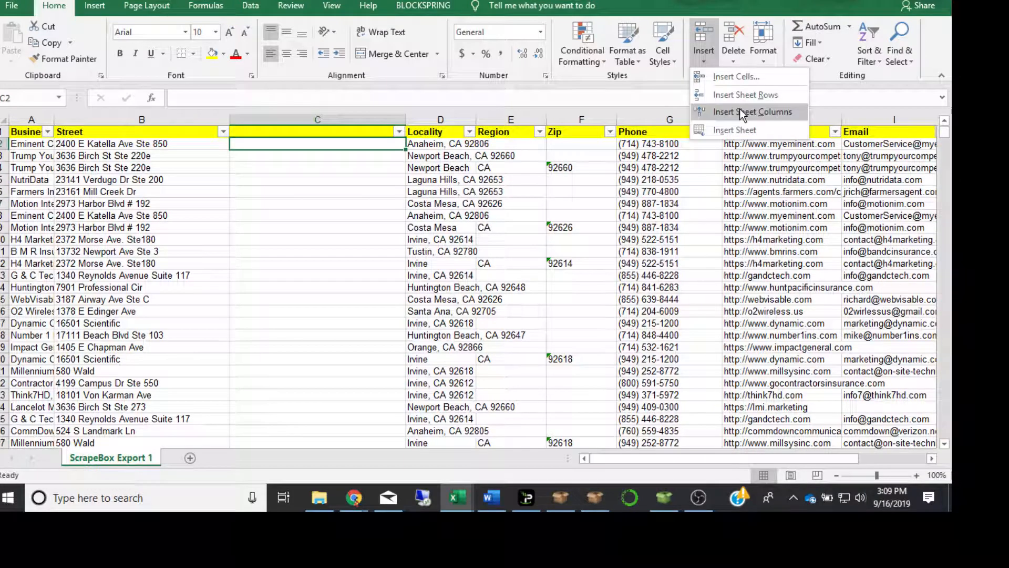
{"action": "left_click", "coordinate": [741, 112]}
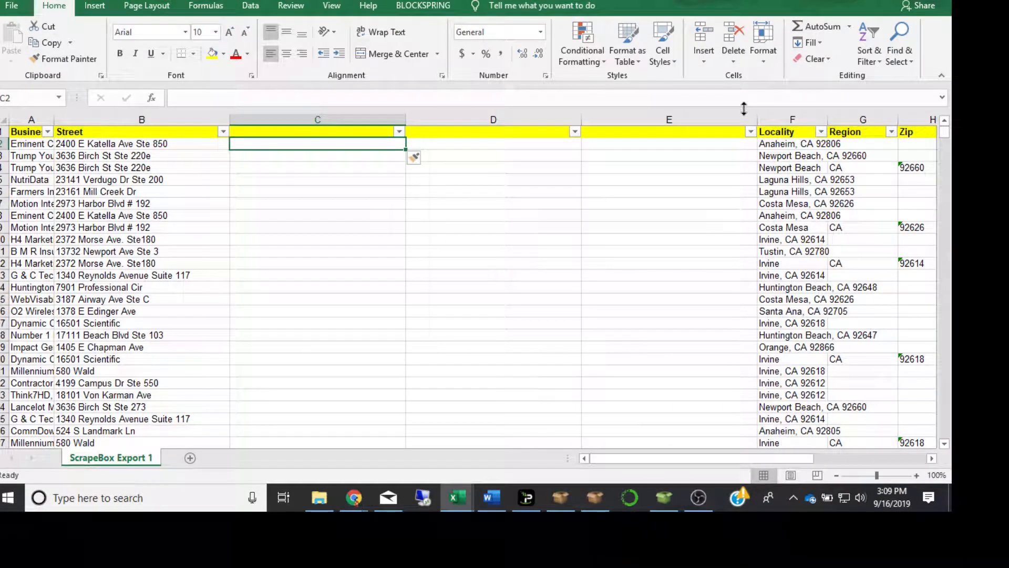
{"action": "left_click_drag", "start_coordinate": [406, 120], "coordinate": [304, 119]}
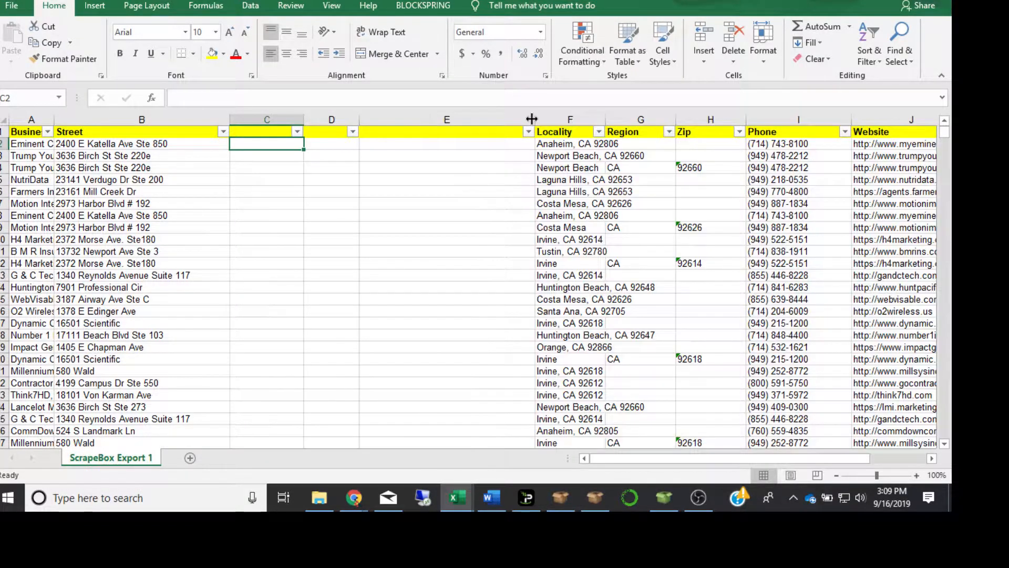
{"action": "left_click_drag", "start_coordinate": [532, 119], "coordinate": [430, 129]}
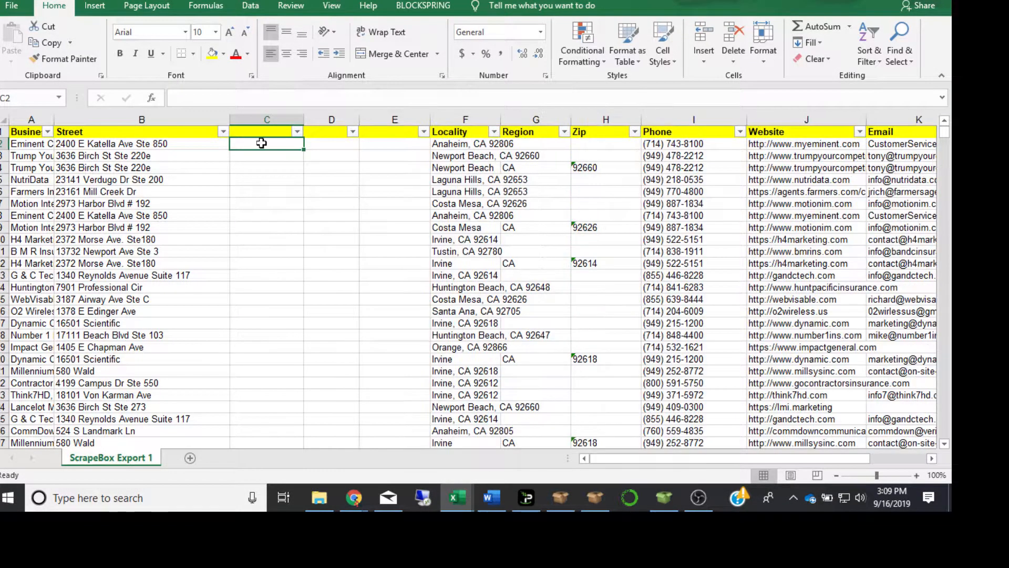
- Enter a double quotation mark in C2 and D2 and fill both cells down through all data rows
{"action": "type", "text": "\""}
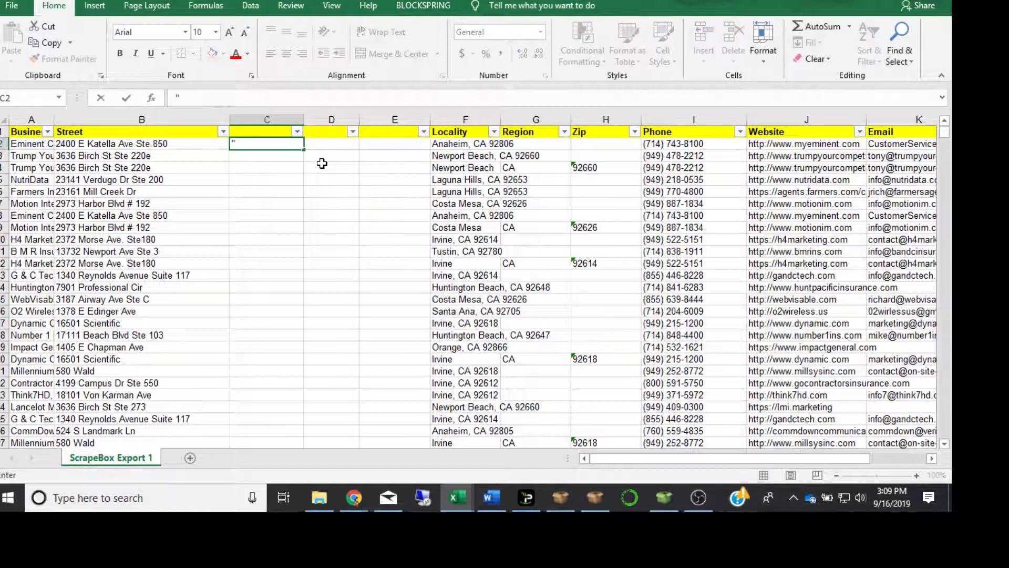
{"action": "left_click", "coordinate": [342, 143]}
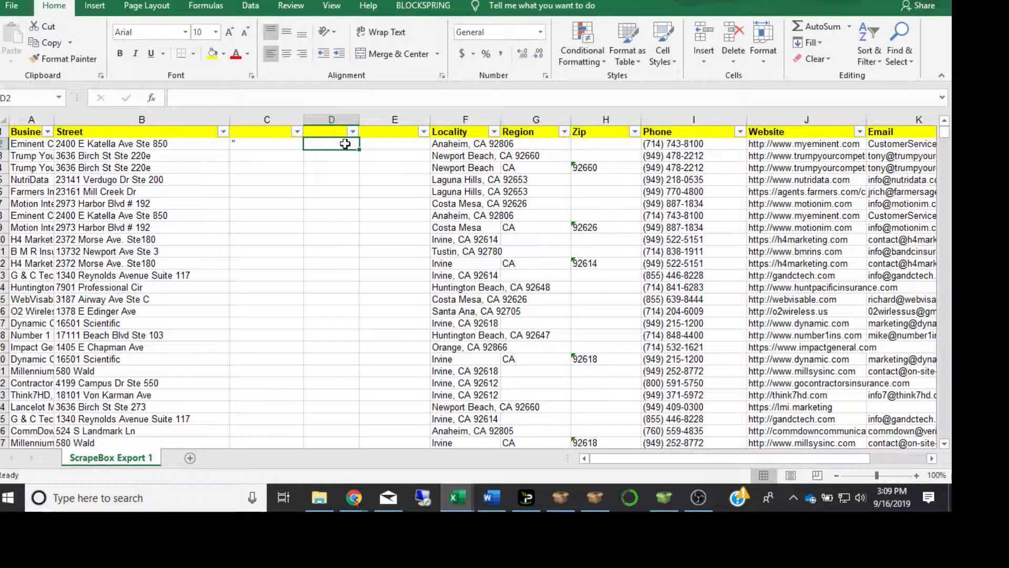
{"action": "type", "text": "\""}
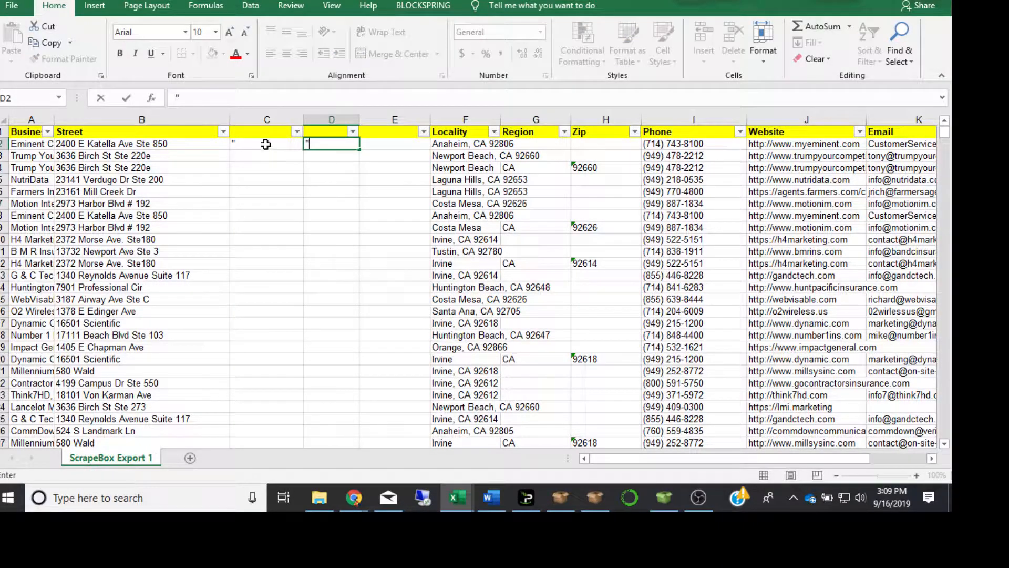
{"action": "left_click", "coordinate": [266, 144]}
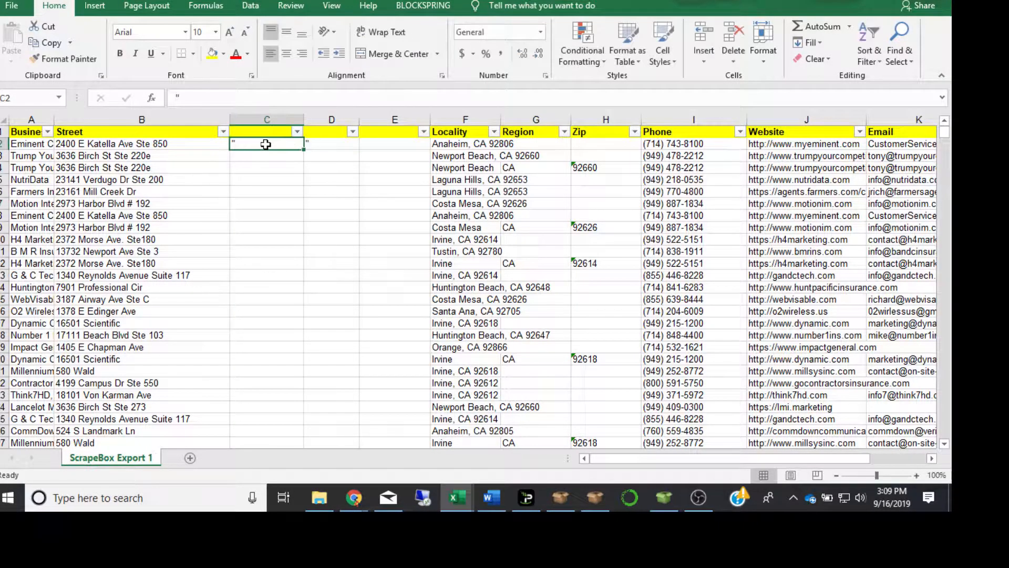
{"action": "left_click_drag", "start_coordinate": [303, 148], "coordinate": [303, 149]}
{"action": "double_click", "coordinate": [303, 148]}
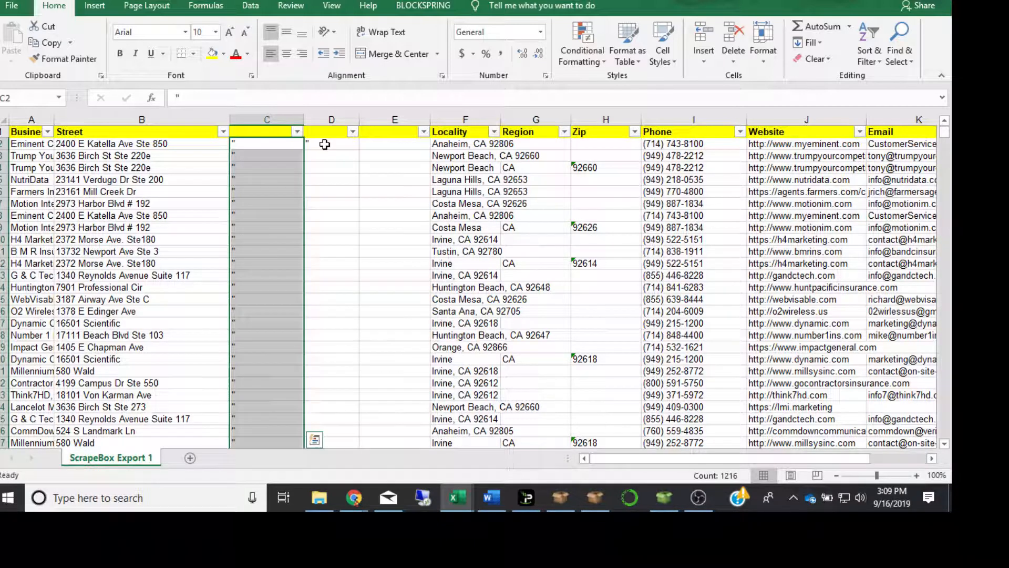
{"action": "left_click", "coordinate": [327, 143]}
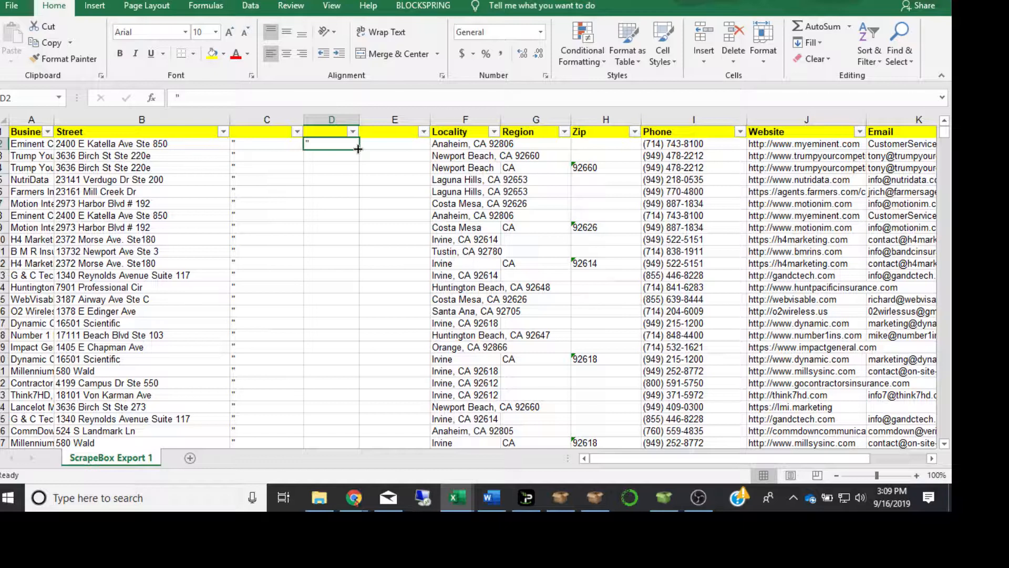
{"action": "double_click", "coordinate": [358, 148]}
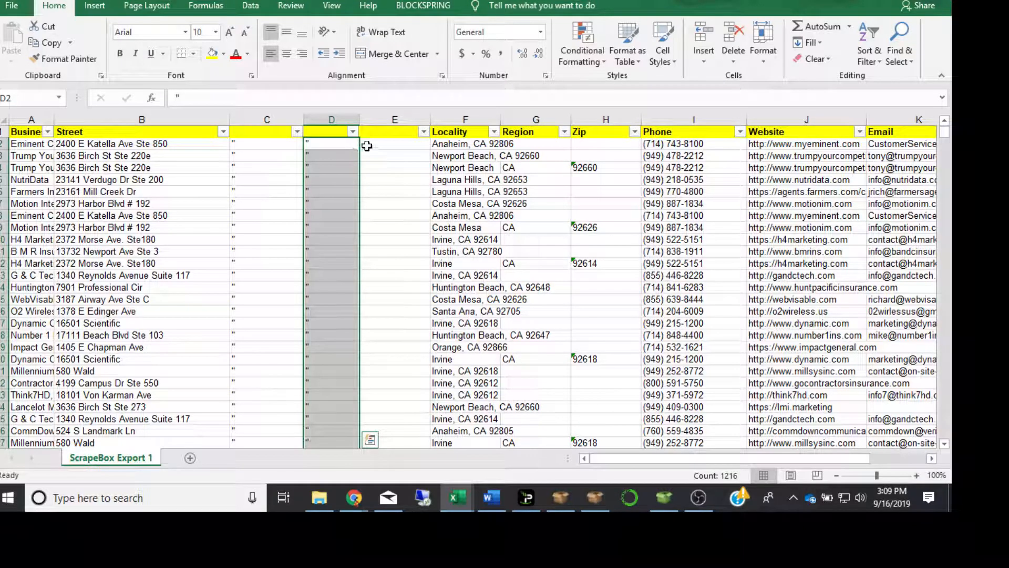
- Enter the formula =concatenate(C2,B2,D2) in E2 to wrap the street address in quotation marks
{"action": "left_click", "coordinate": [375, 144]}
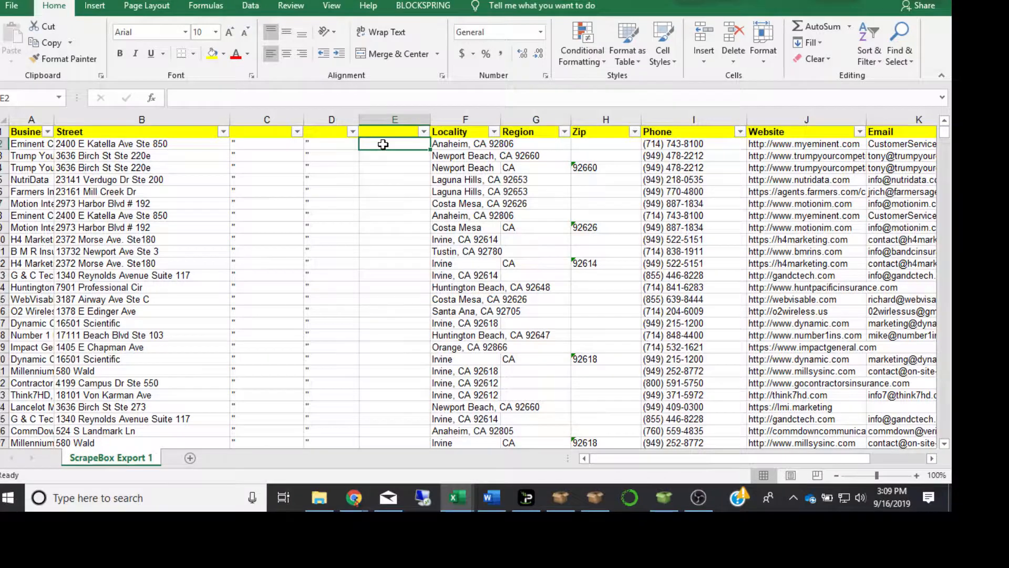
{"action": "type", "text": "=concatenat"}
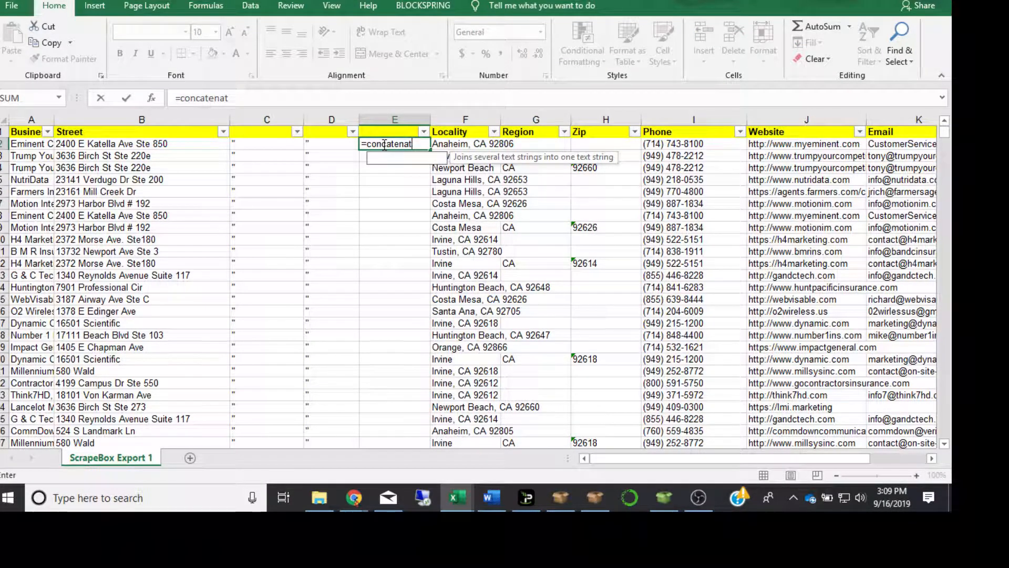
{"action": "type", "text": "e("}
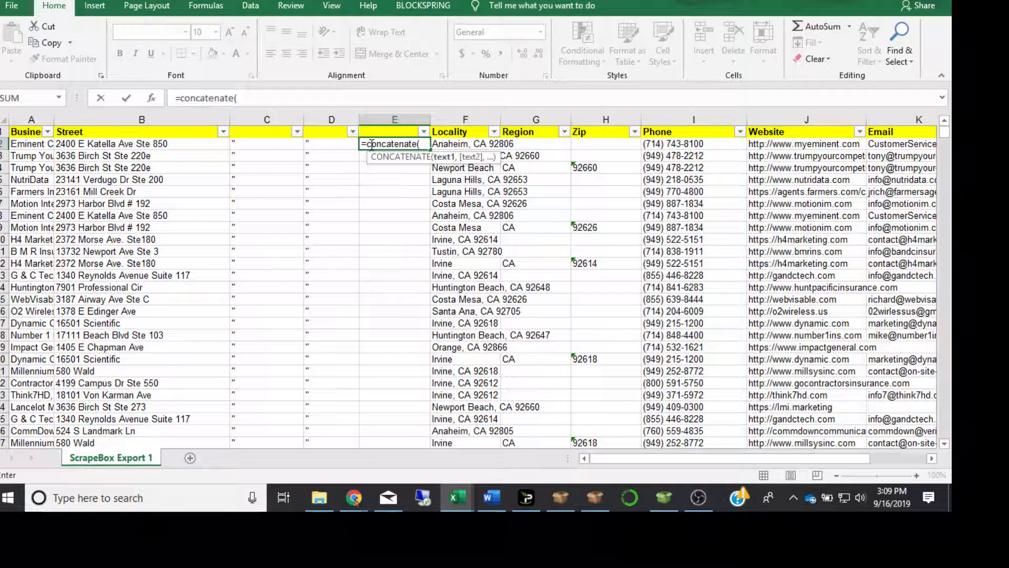
{"action": "left_click", "coordinate": [267, 144]}
{"action": "type", "text": ","}
{"action": "left_click", "coordinate": [150, 143]}
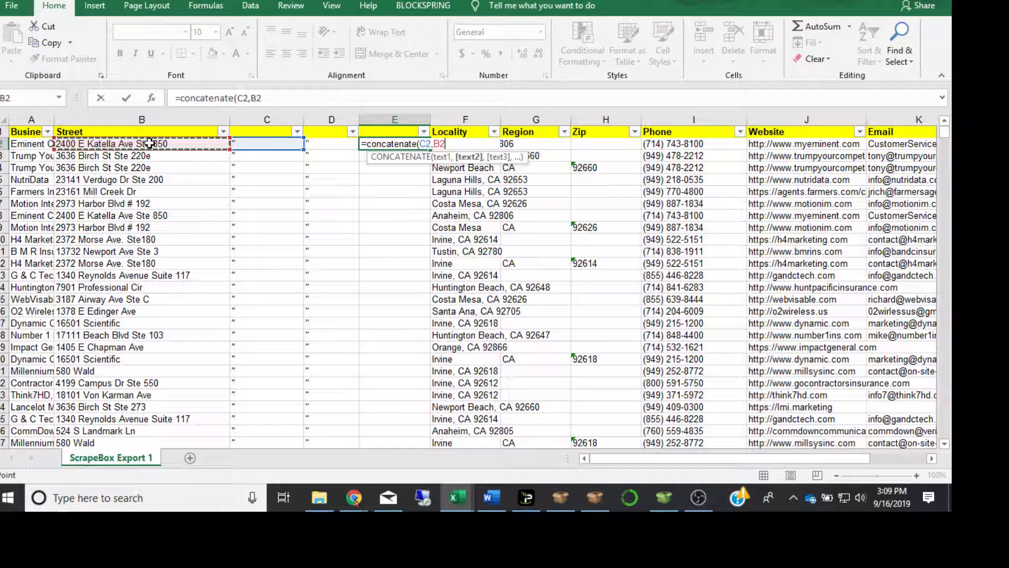
{"action": "type", "text": ","}
{"action": "left_click", "coordinate": [331, 144]}
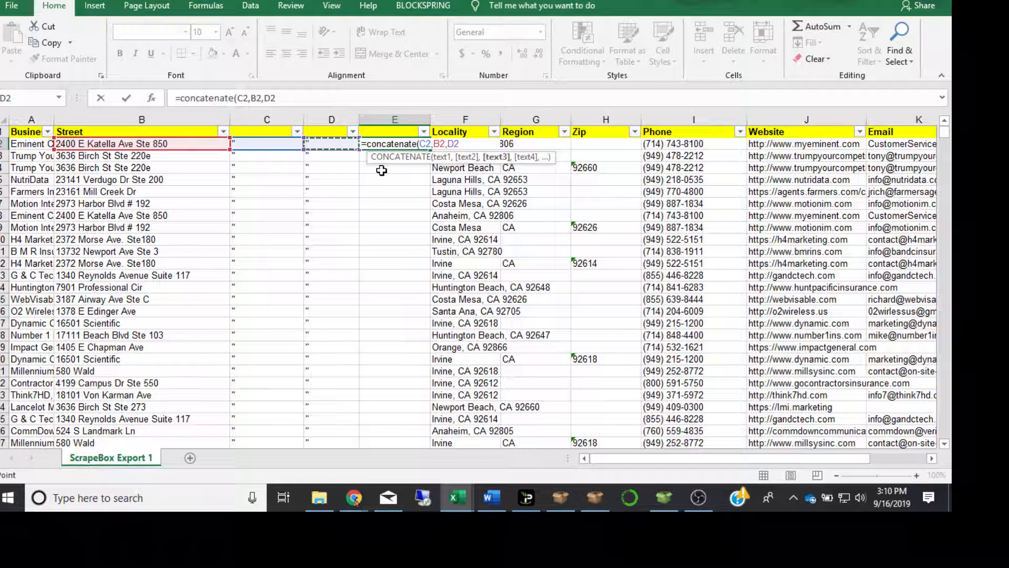
{"action": "key", "text": "Return"}
- Copy column E with the quoted street addresses and paste it as values
{"action": "left_click", "coordinate": [395, 119]}
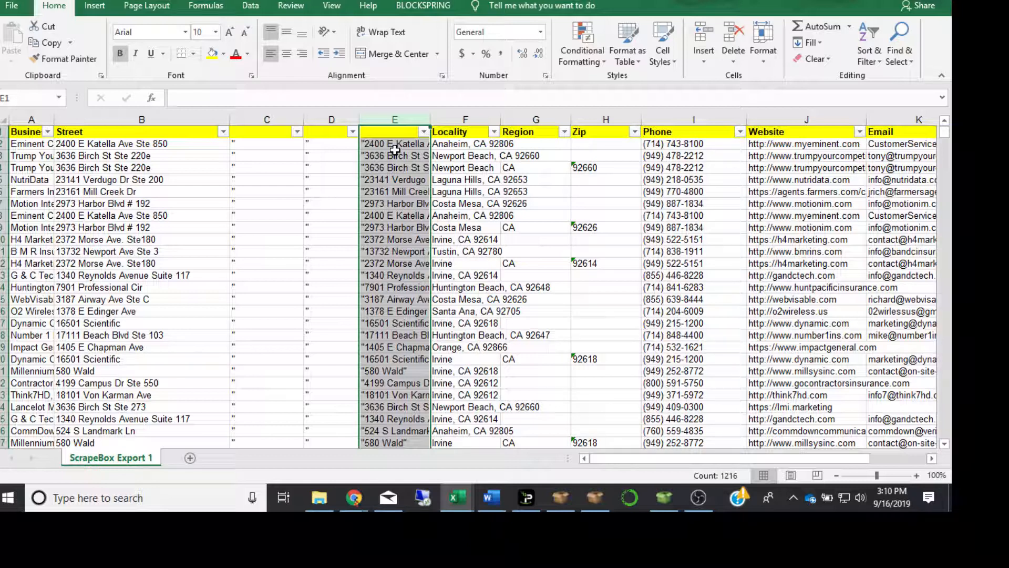
{"action": "key", "text": "ctrl+c"}
{"action": "key", "text": "ctrl+alt+v"}
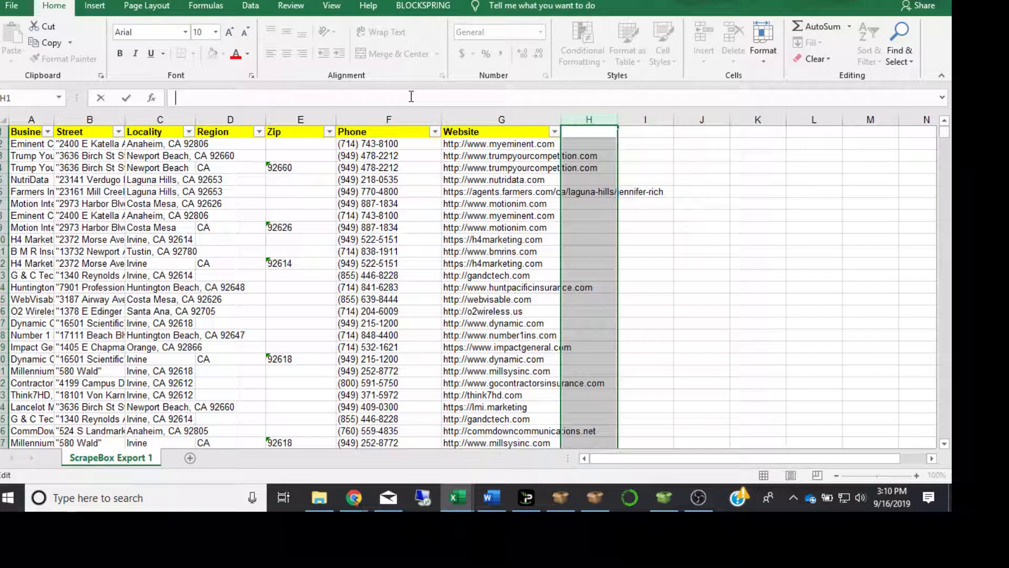
{"action": "type", "text": "-site"}
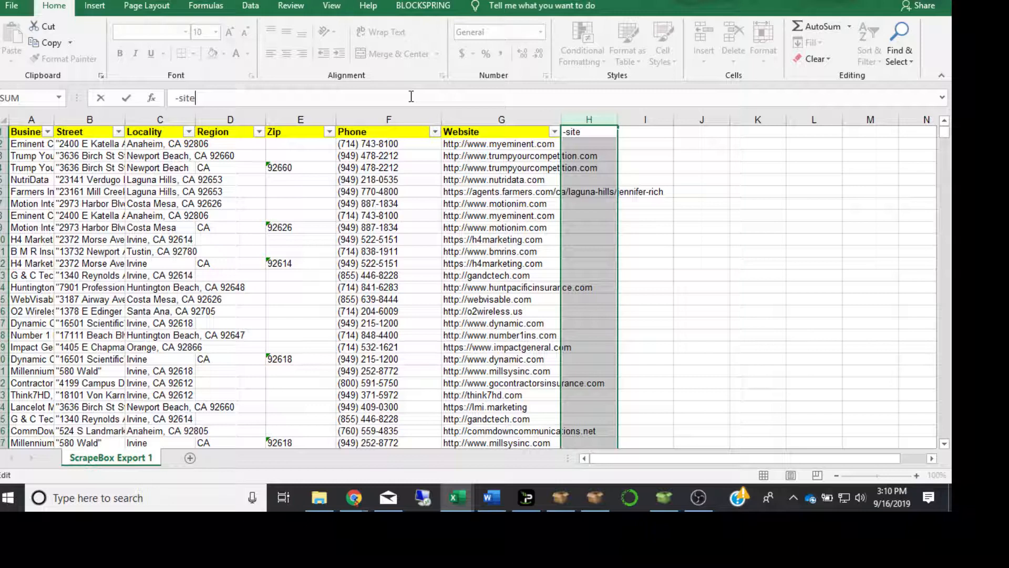
{"action": "type", "text": ":"}
{"action": "left_click", "coordinate": [758, 264]}
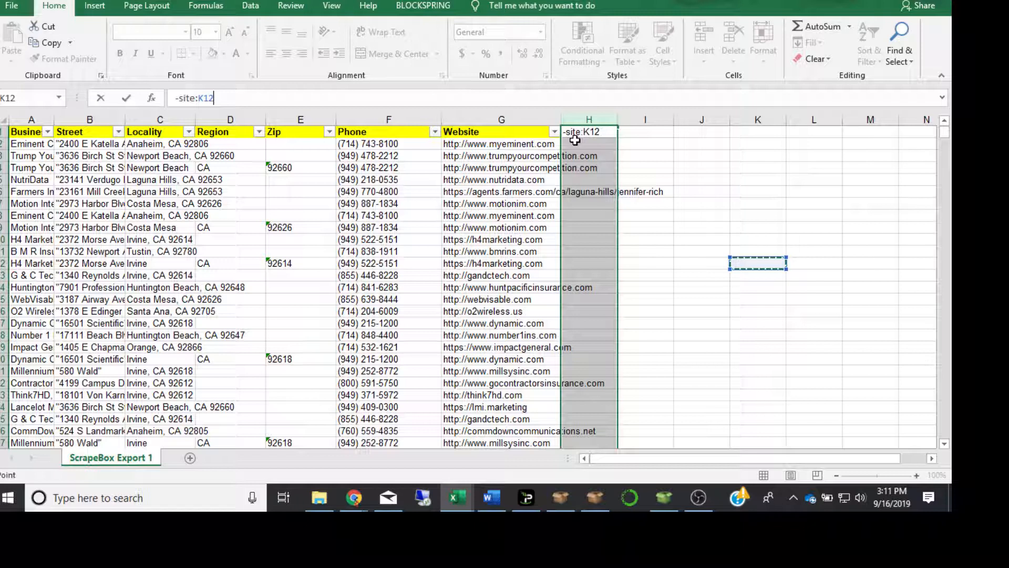
{"action": "key", "text": "Escape"}
{"action": "type", "text": "p"}
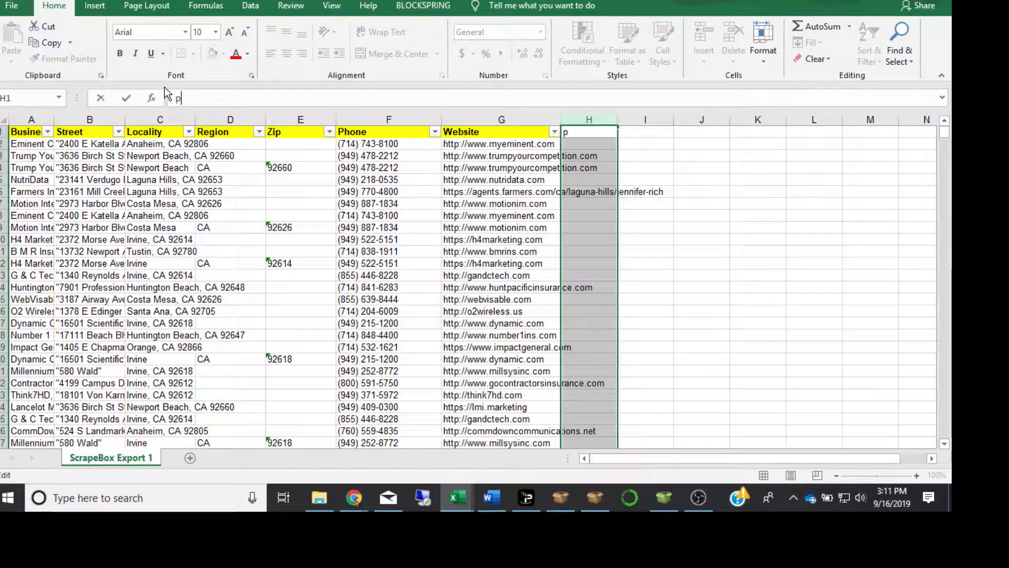
{"action": "key", "text": "Escape"}
- Enter the text p-site: in H2 and fill it down column H through all data rows
{"action": "left_click", "coordinate": [589, 144]}
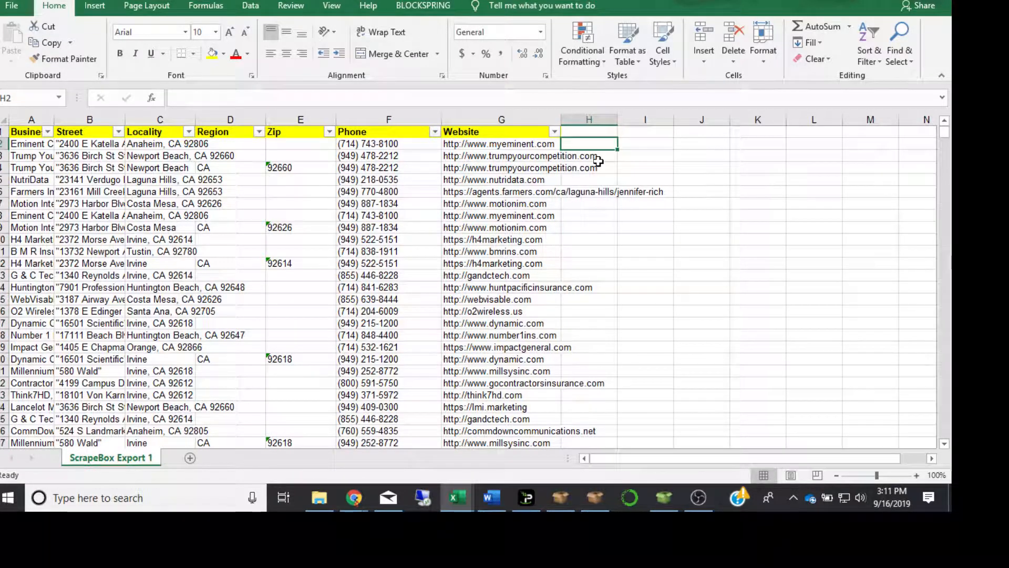
{"action": "left_click", "coordinate": [276, 97]}
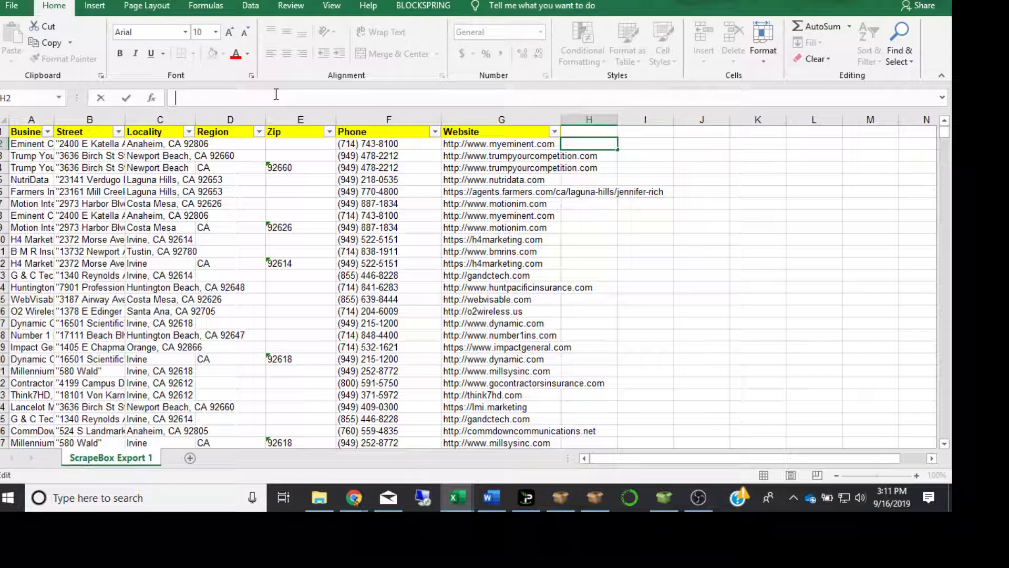
{"action": "type", "text": "p-s"}
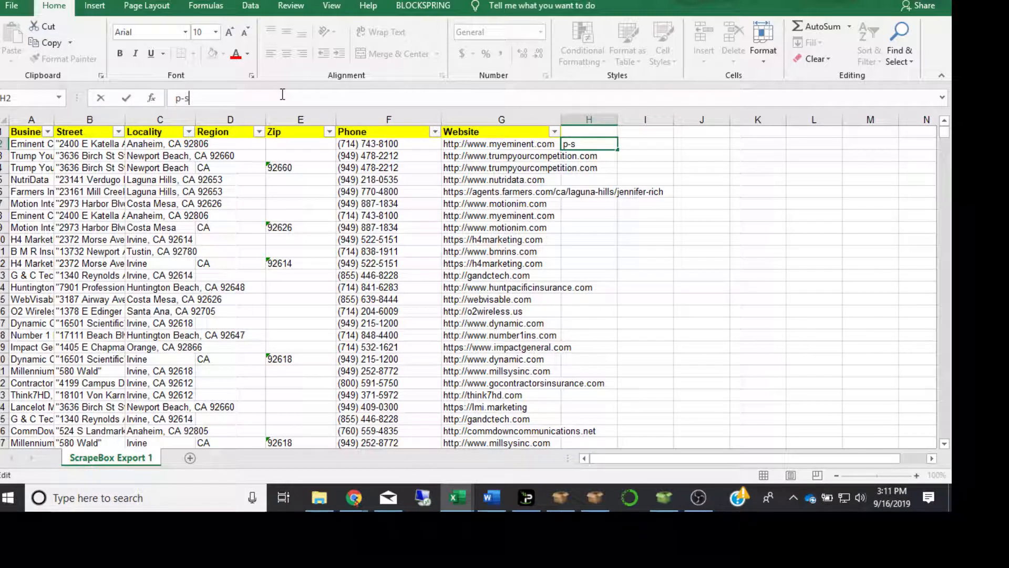
{"action": "type", "text": "ite:"}
{"action": "key", "text": "ctrl+Return"}
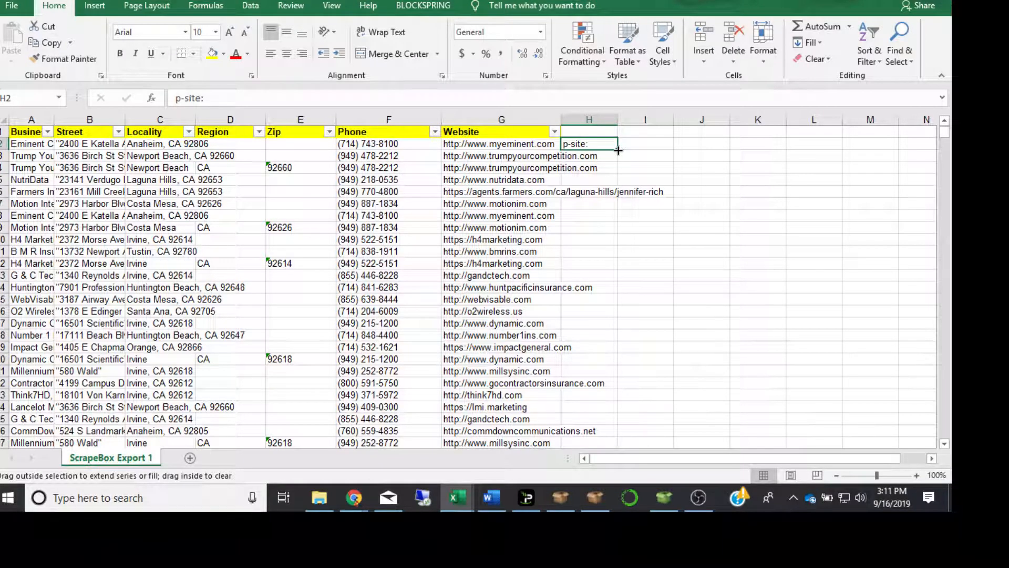
{"action": "double_click", "coordinate": [618, 151]}
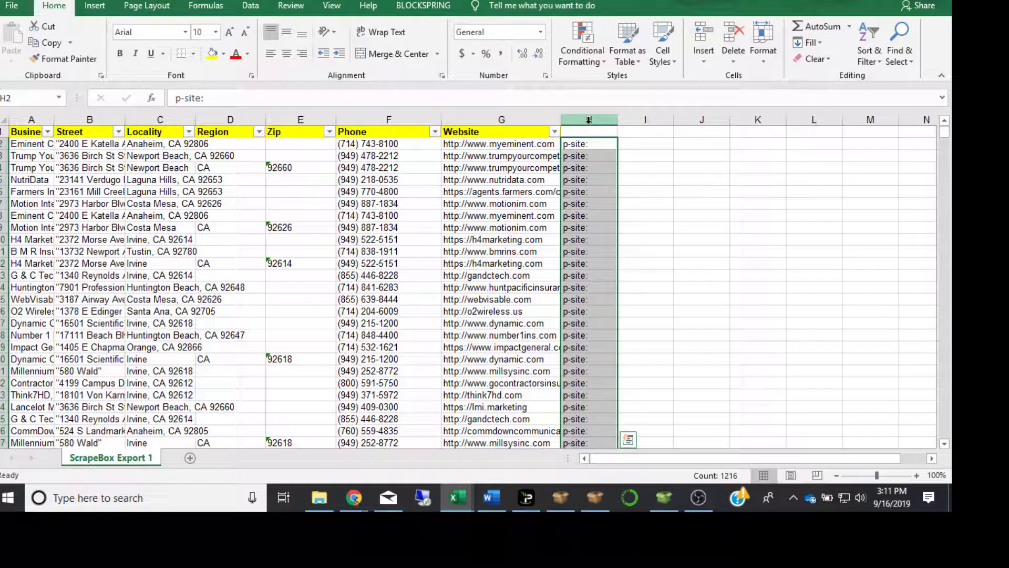
- Replace every letter p in the filled cells of column H with nothing
{"action": "right_click", "coordinate": [584, 147]}
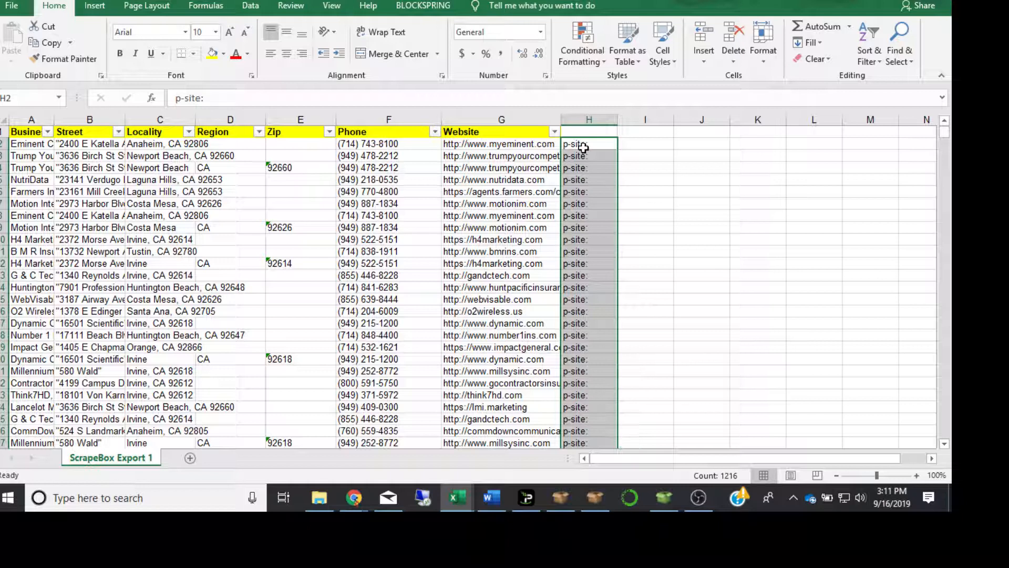
{"action": "key", "text": "ctrl+h"}
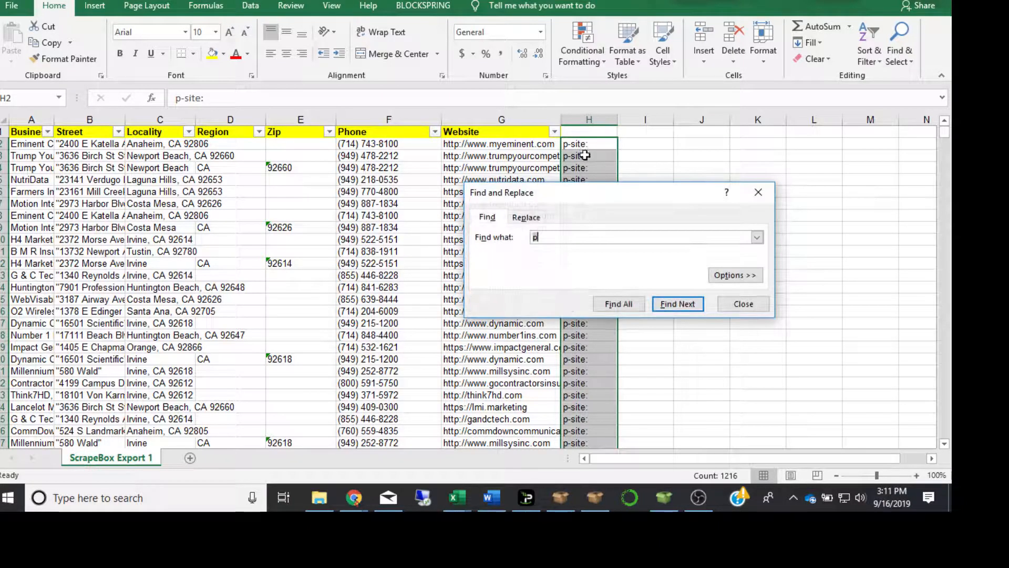
{"action": "key", "text": "Tab"}
{"action": "left_click", "coordinate": [543, 236]}
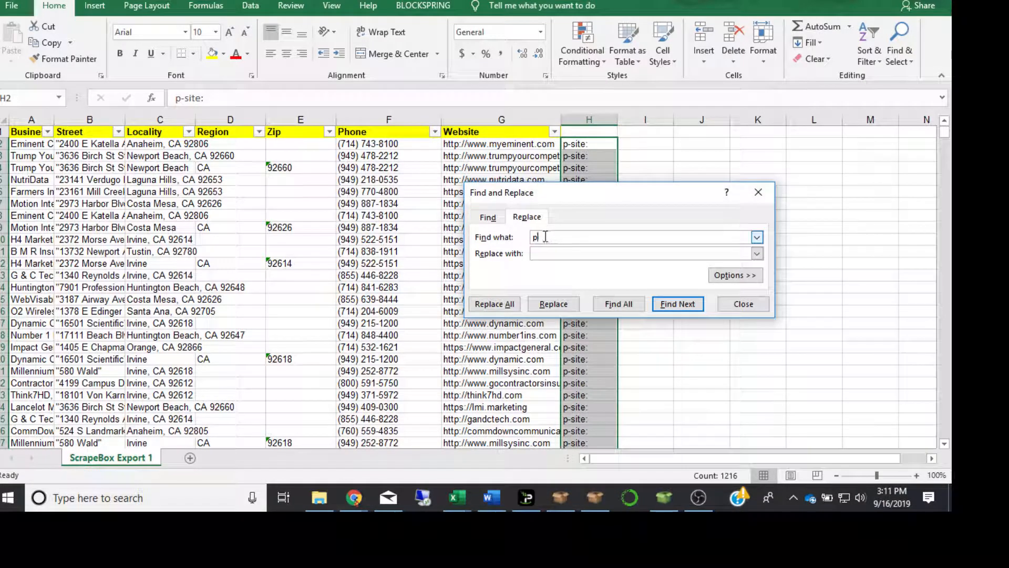
{"action": "left_click", "coordinate": [542, 255]}
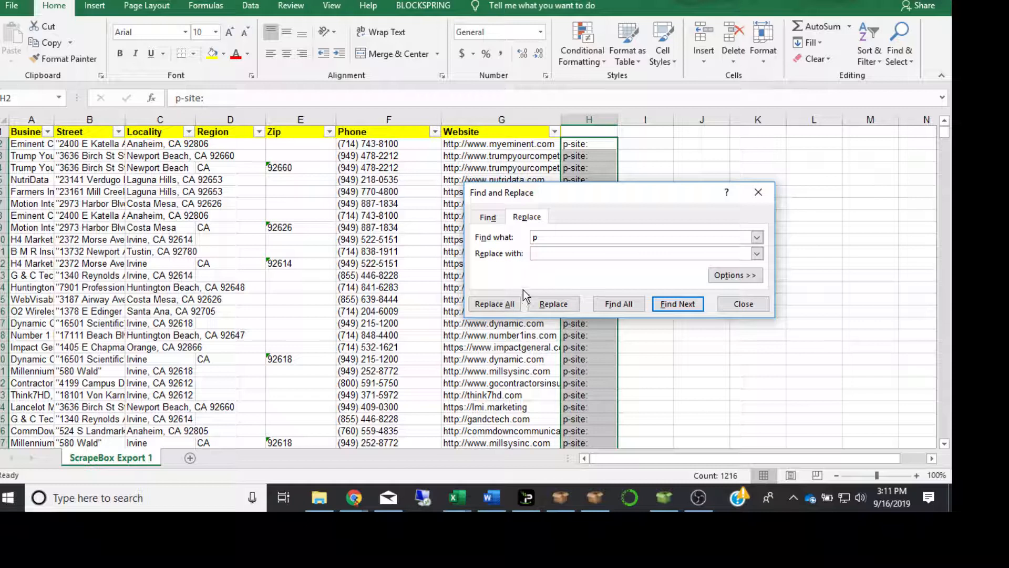
{"action": "left_click", "coordinate": [500, 306]}
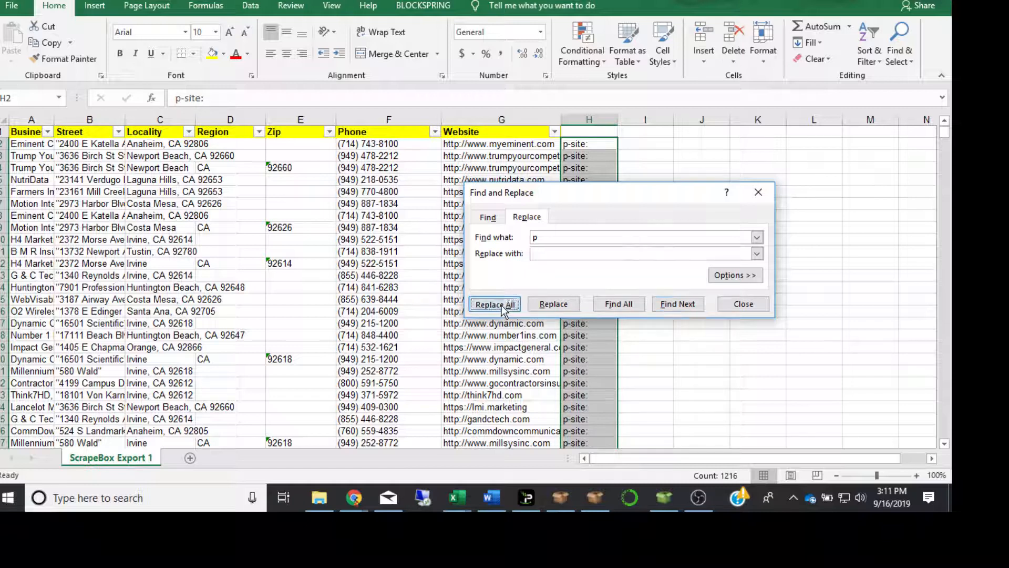
{"action": "left_click", "coordinate": [496, 273]}
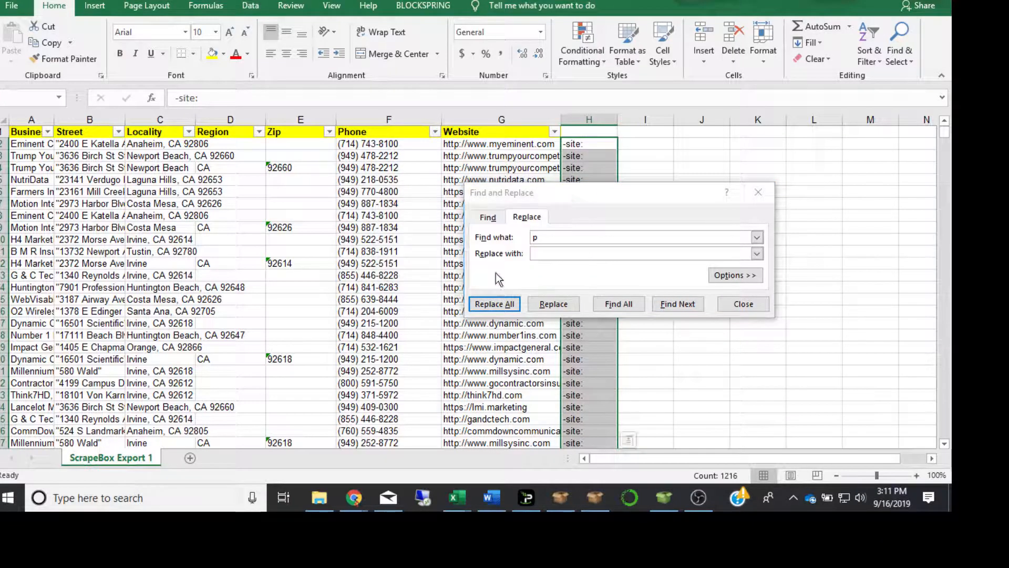
{"action": "left_click", "coordinate": [759, 193]}
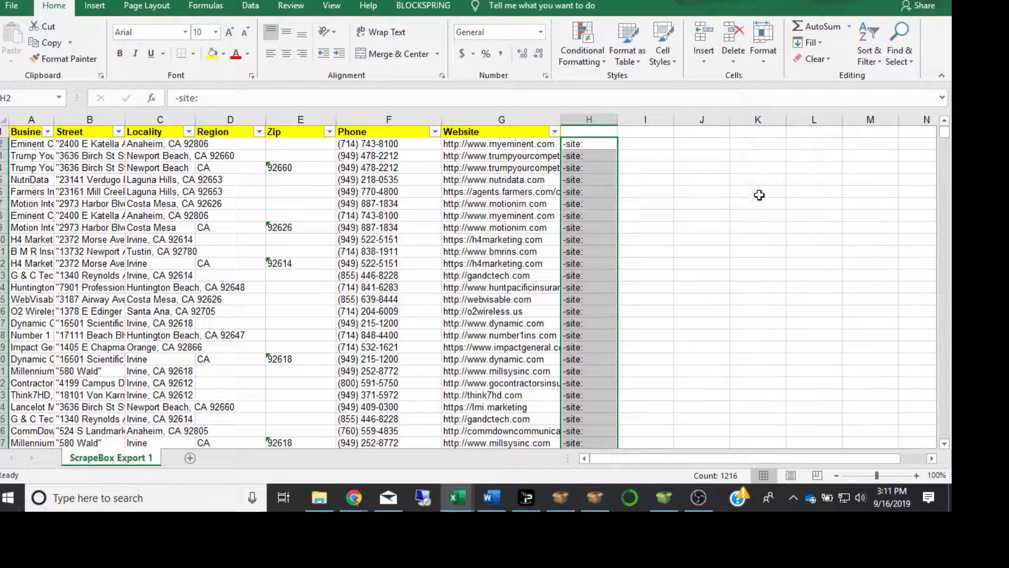
- Enter the formula =concatenate(H2,G2) in I2 and fill it down through all data rows
{"action": "left_click", "coordinate": [641, 146]}
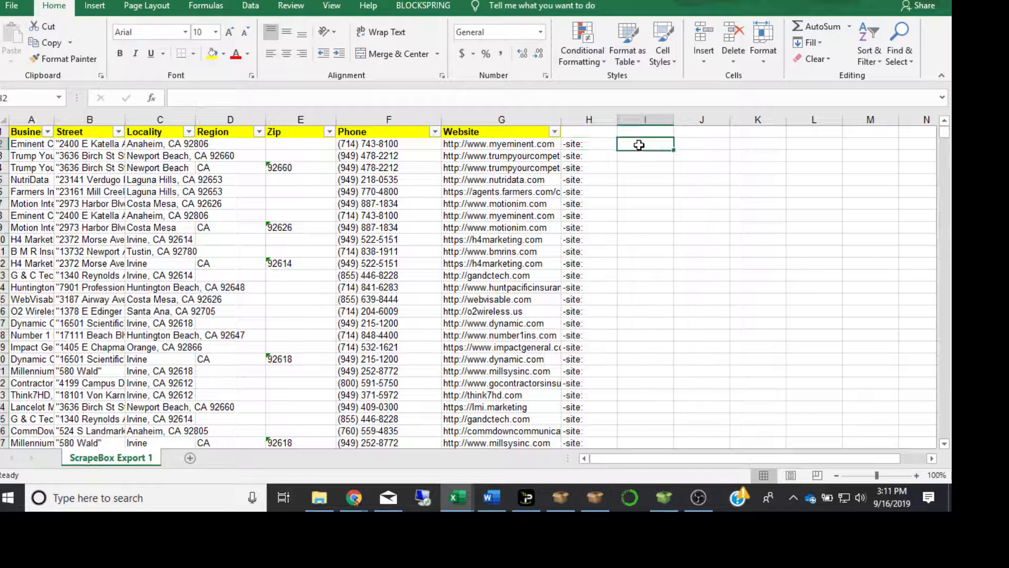
{"action": "left_click", "coordinate": [580, 146]}
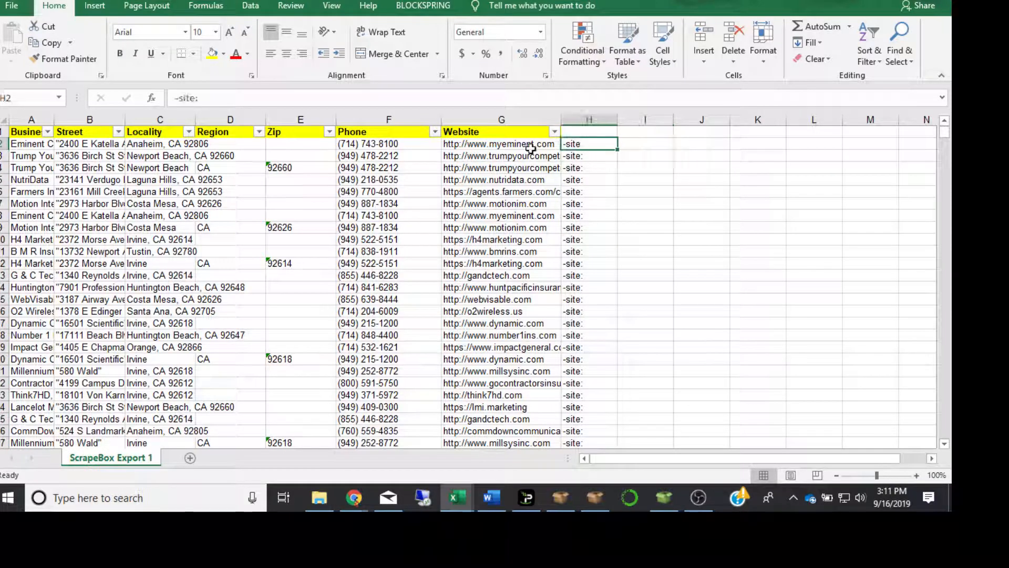
{"action": "left_click", "coordinate": [651, 145]}
{"action": "type", "text": "=c"}
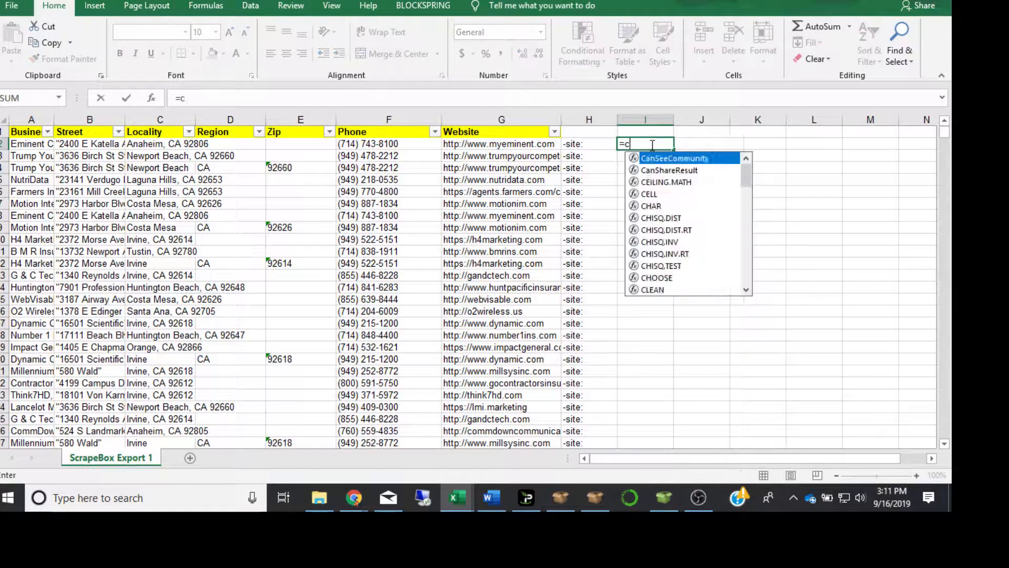
{"action": "type", "text": "oncatenate("}
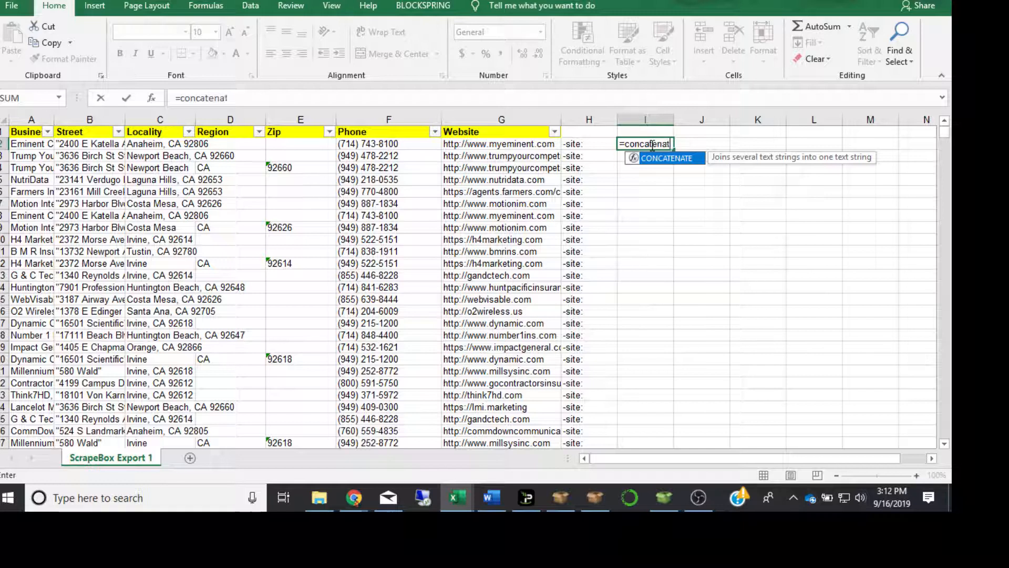
{"action": "left_click", "coordinate": [584, 145]}
{"action": "type", "text": ","}
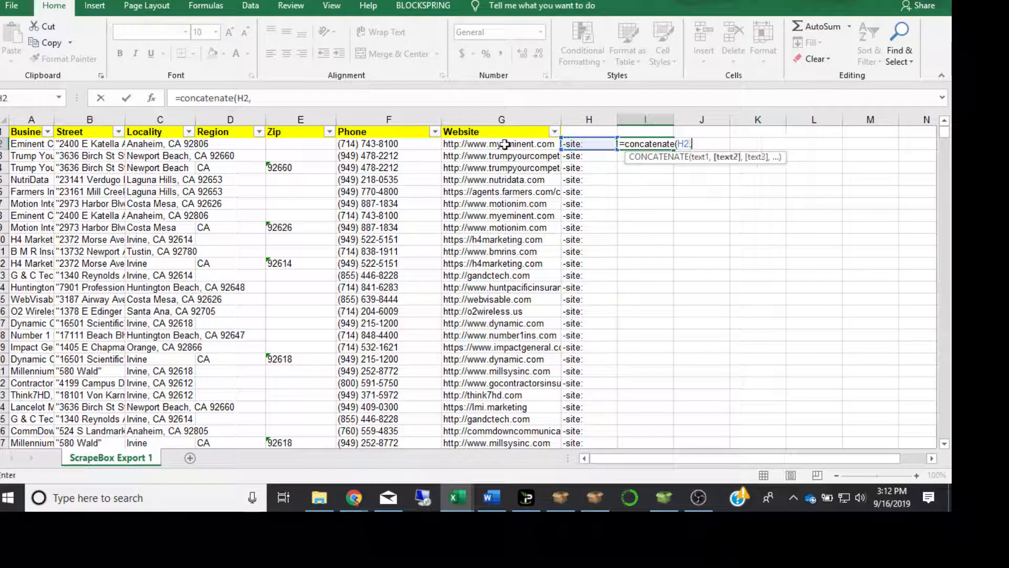
{"action": "left_click", "coordinate": [515, 147]}
{"action": "type", "text": ")"}
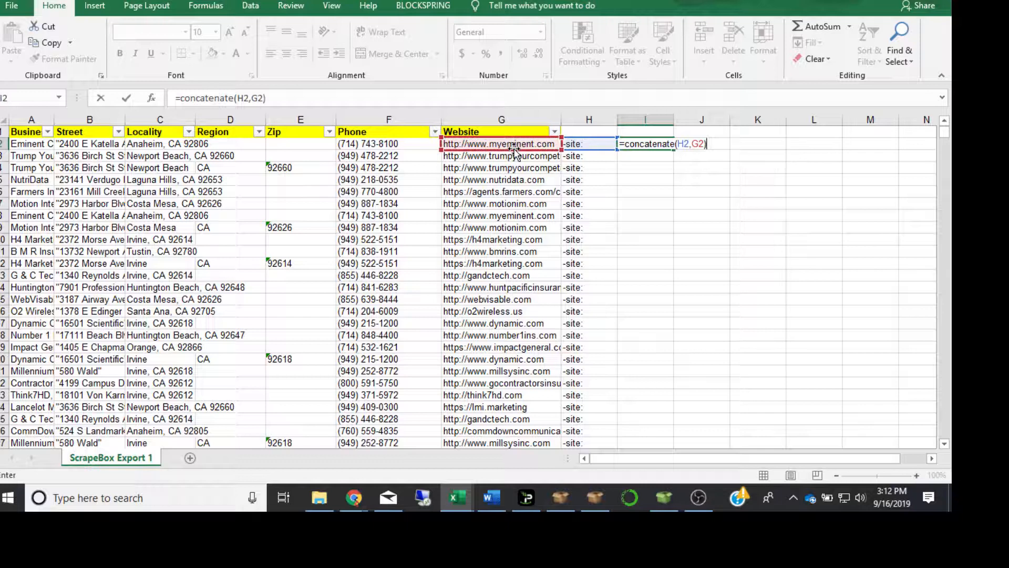
{"action": "key", "text": "Return"}
{"action": "left_click", "coordinate": [651, 146]}
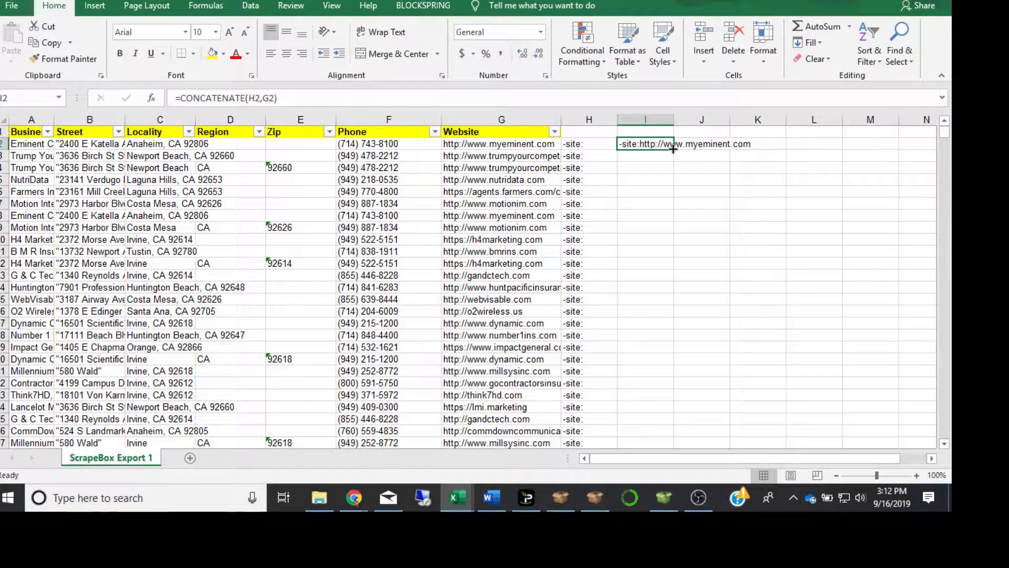
{"action": "double_click", "coordinate": [673, 149]}
- Copy column I with the combined -site: website entries and paste it over itself as values
{"action": "left_click", "coordinate": [646, 119]}
{"action": "right_click", "coordinate": [637, 169]}
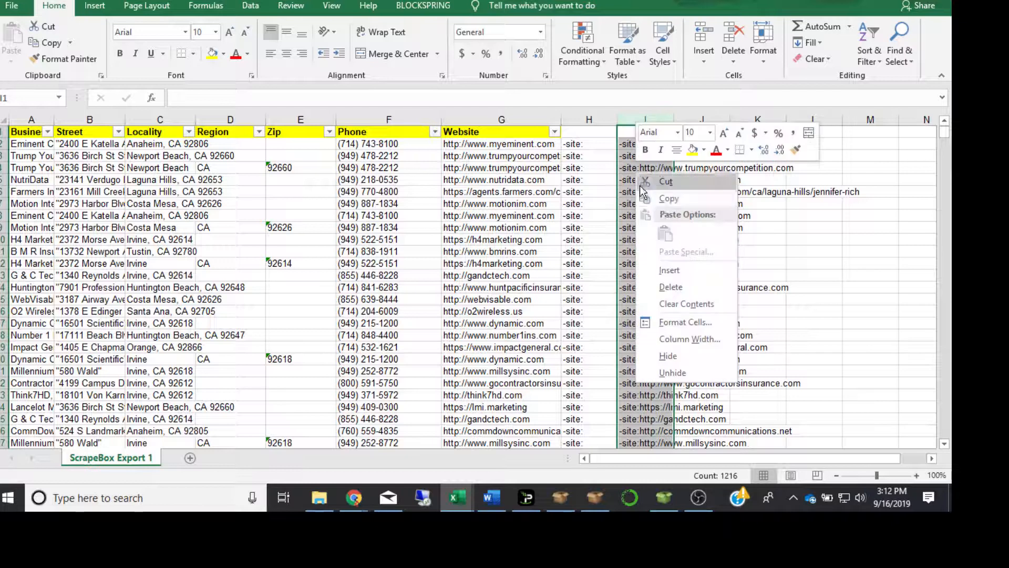
{"action": "left_click", "coordinate": [654, 200]}
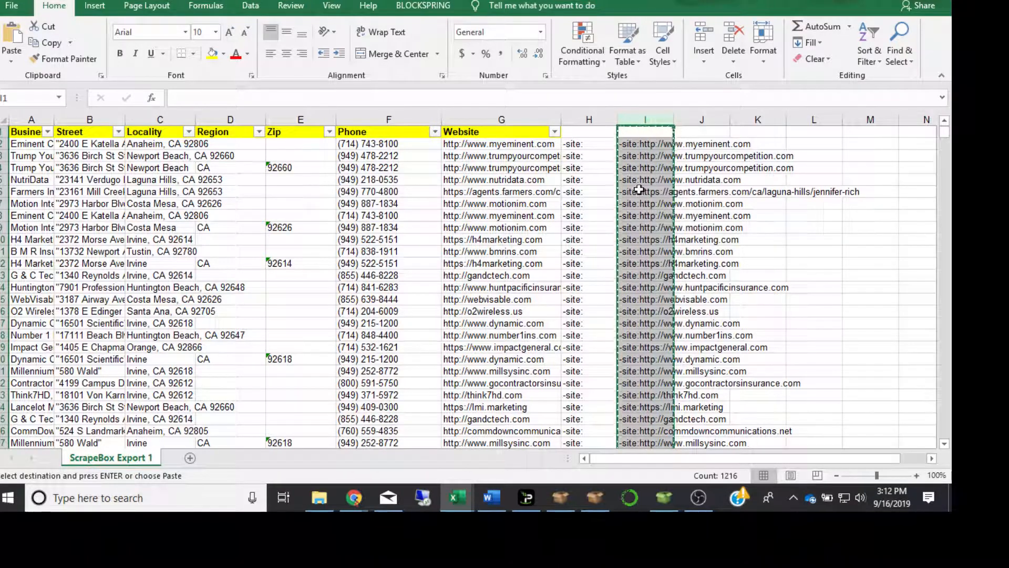
{"action": "right_click", "coordinate": [642, 192]}
{"action": "left_click", "coordinate": [694, 269]}
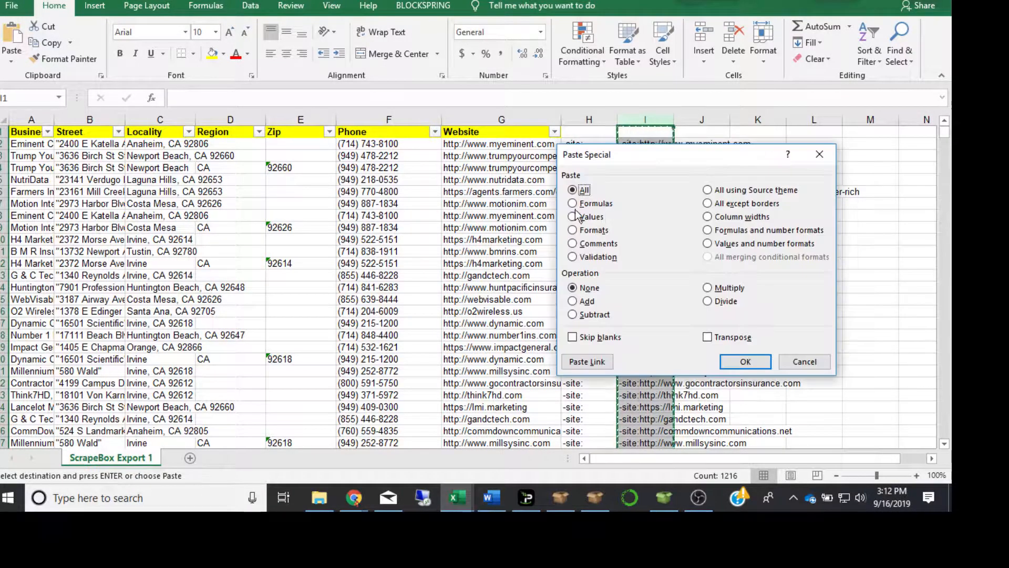
{"action": "left_click", "coordinate": [587, 219]}
{"action": "left_click", "coordinate": [746, 362]}
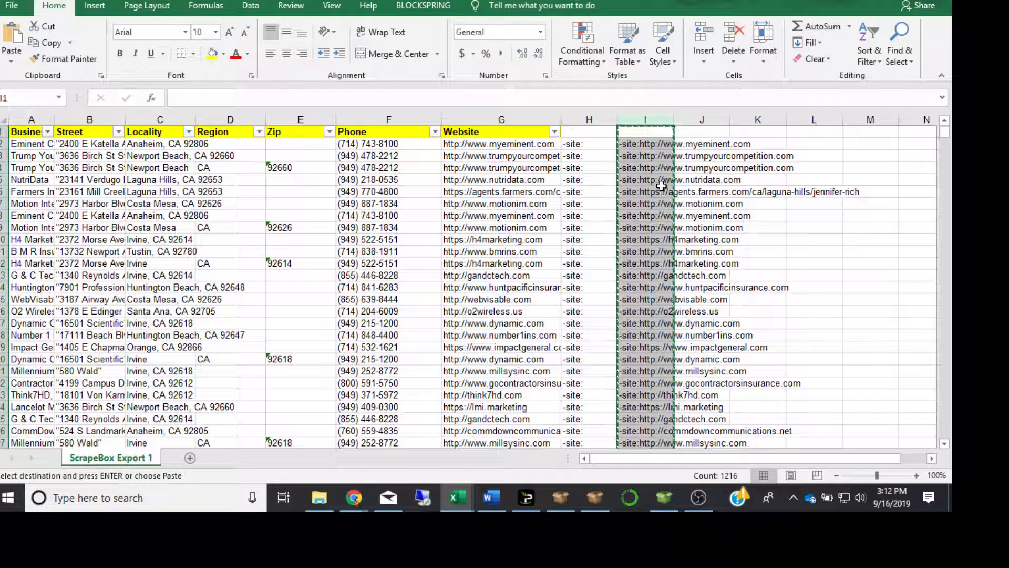
- Enter the header Website in I1, then delete the original Website column and the -site: helper column
{"action": "left_click", "coordinate": [646, 132]}
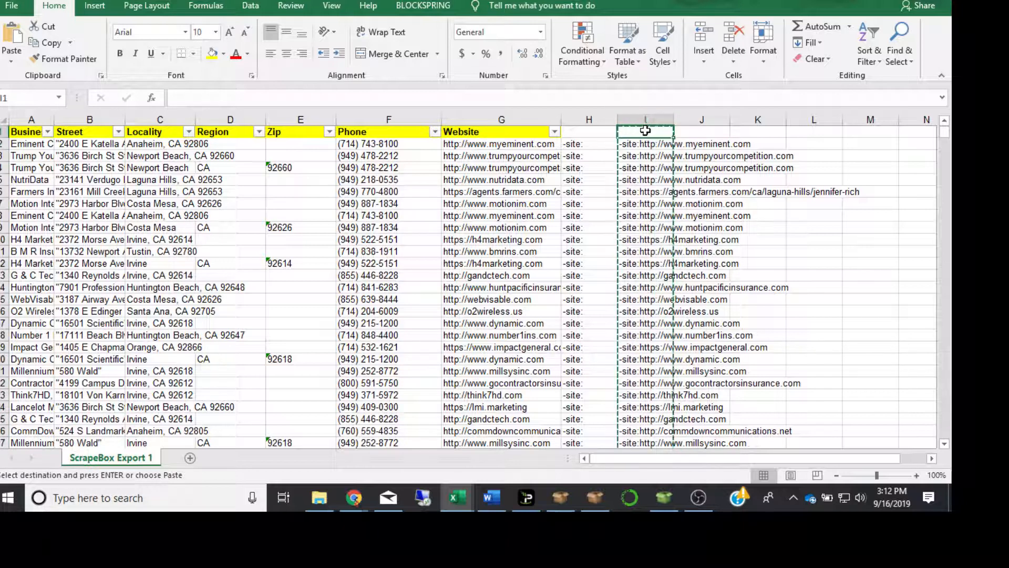
{"action": "type", "text": "Website"}
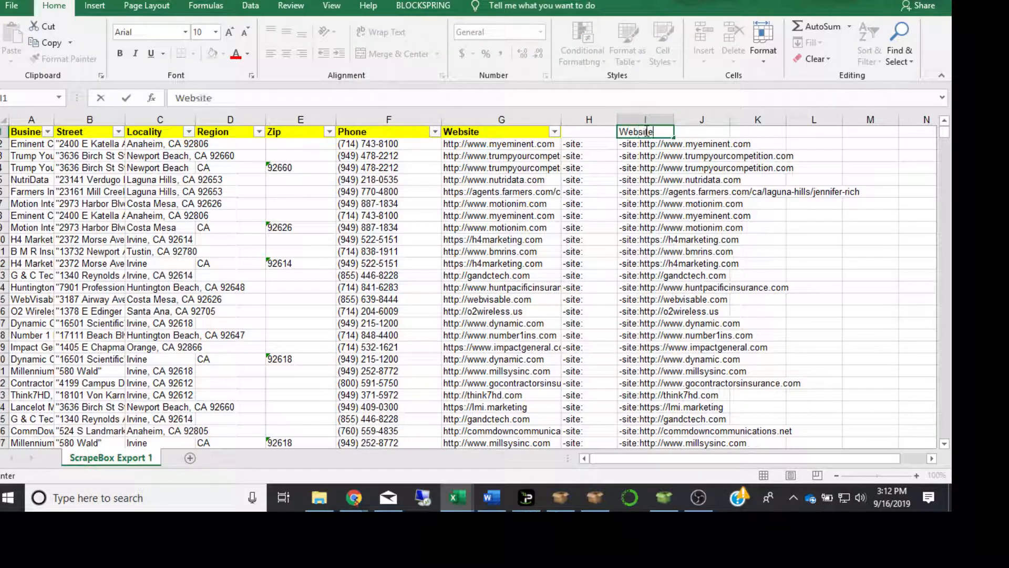
{"action": "left_click_drag", "start_coordinate": [568, 121], "coordinate": [499, 121]}
{"action": "right_click", "coordinate": [516, 200]}
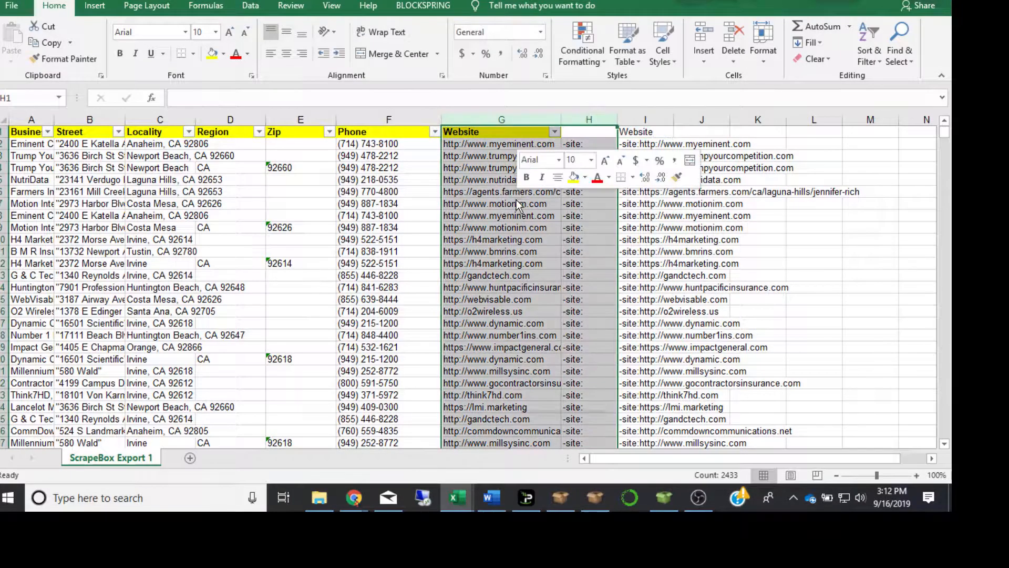
{"action": "left_click", "coordinate": [552, 313]}
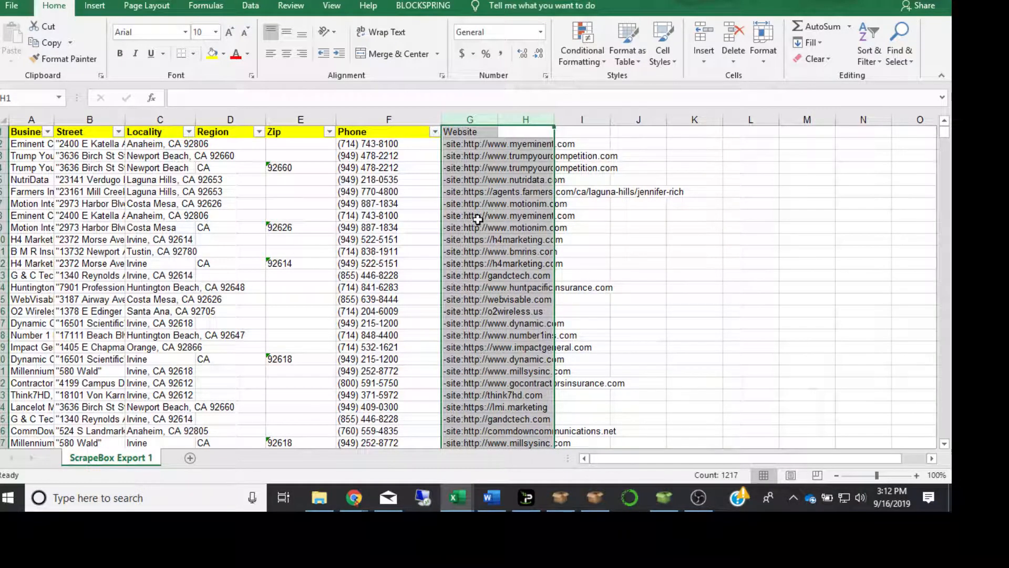
- Enter the formula =concatenate(B2," ",C2," ",G2) in H2 to join the street, locality and -site: website
{"action": "left_click", "coordinate": [80, 145]}
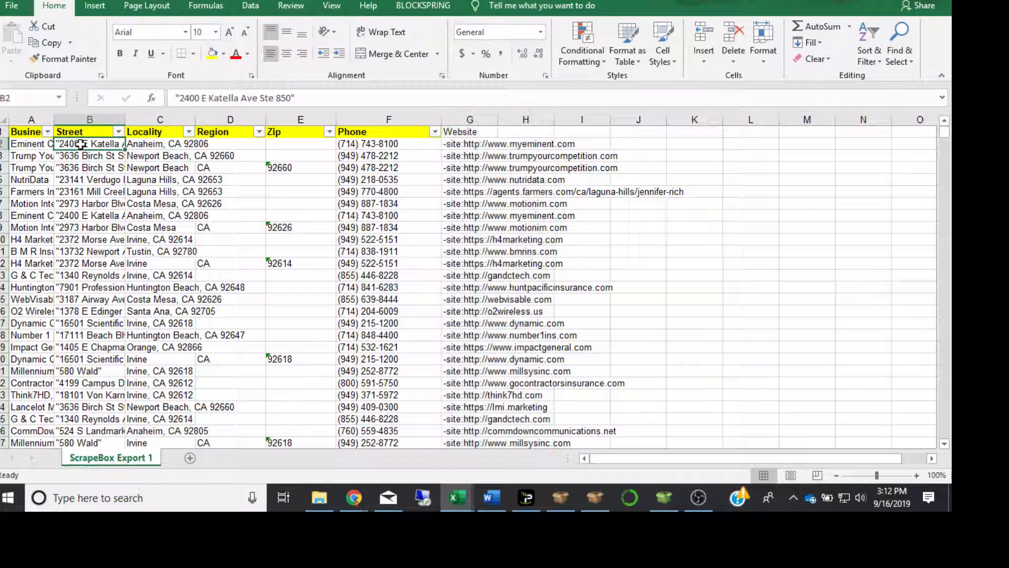
{"action": "left_click", "coordinate": [152, 146]}
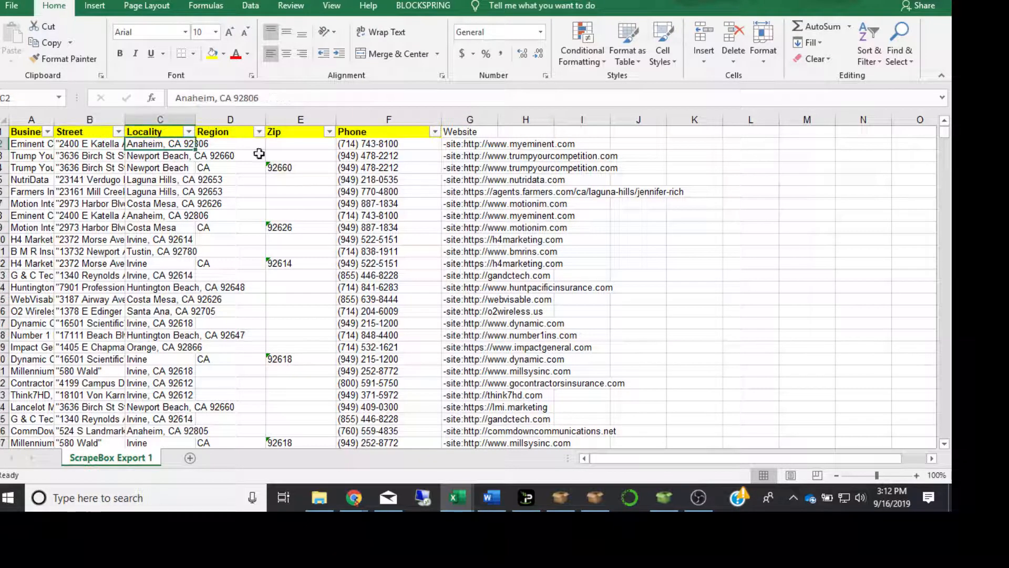
{"action": "left_click", "coordinate": [461, 146]}
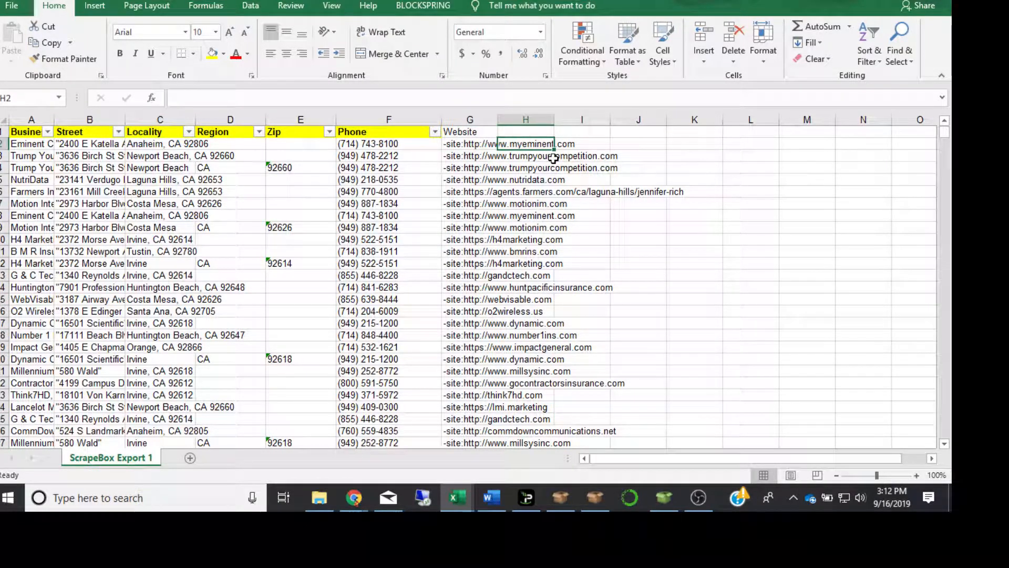
{"action": "type", "text": "="}
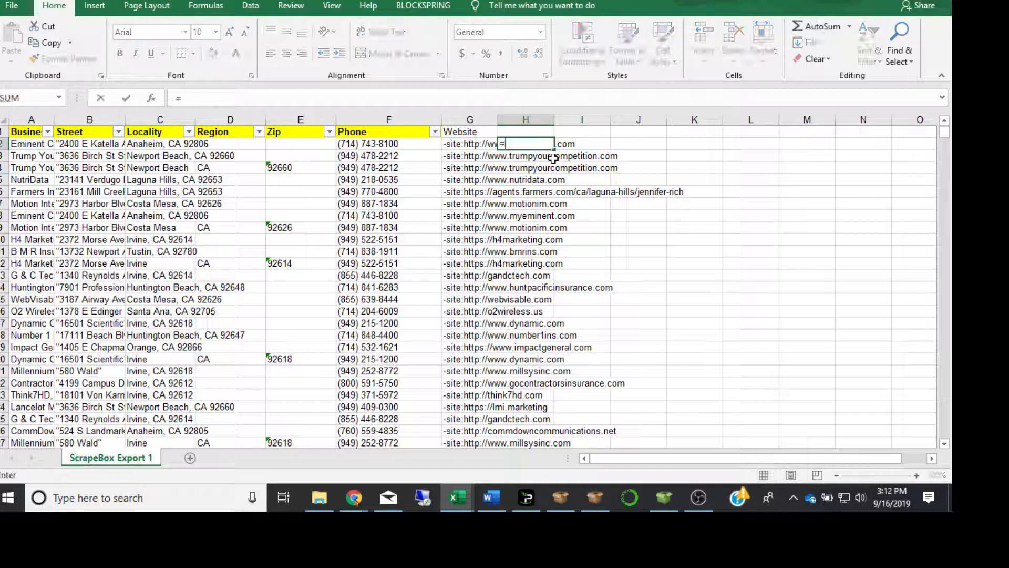
{"action": "type", "text": "concat"}
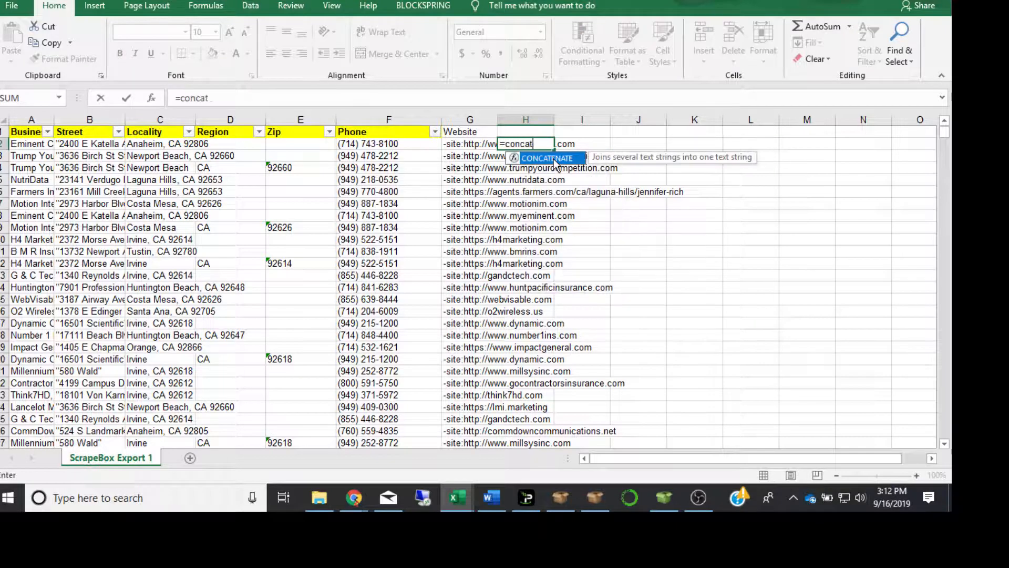
{"action": "type", "text": "enate("}
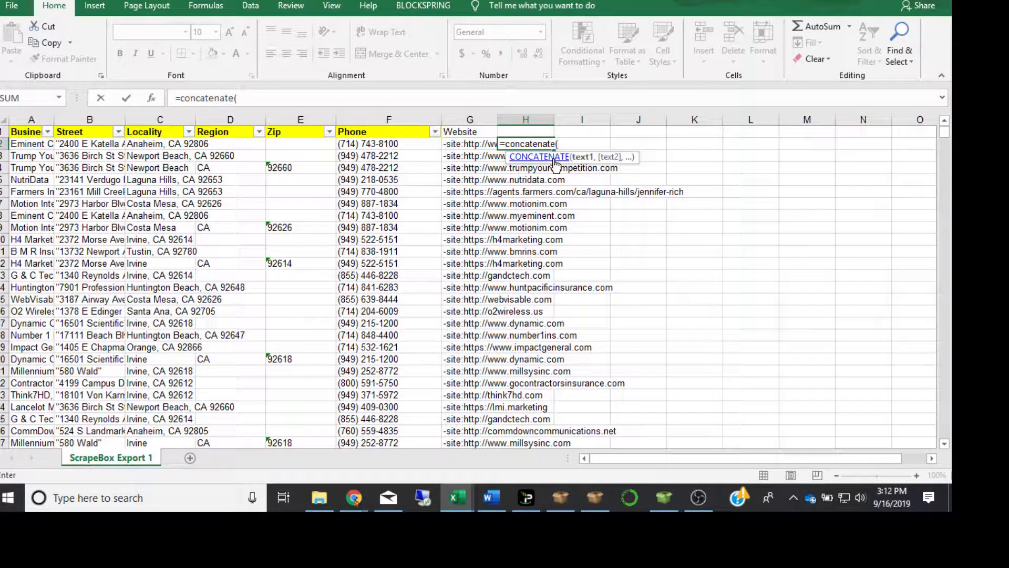
{"action": "left_click", "coordinate": [71, 146]}
{"action": "type", "text": ","}
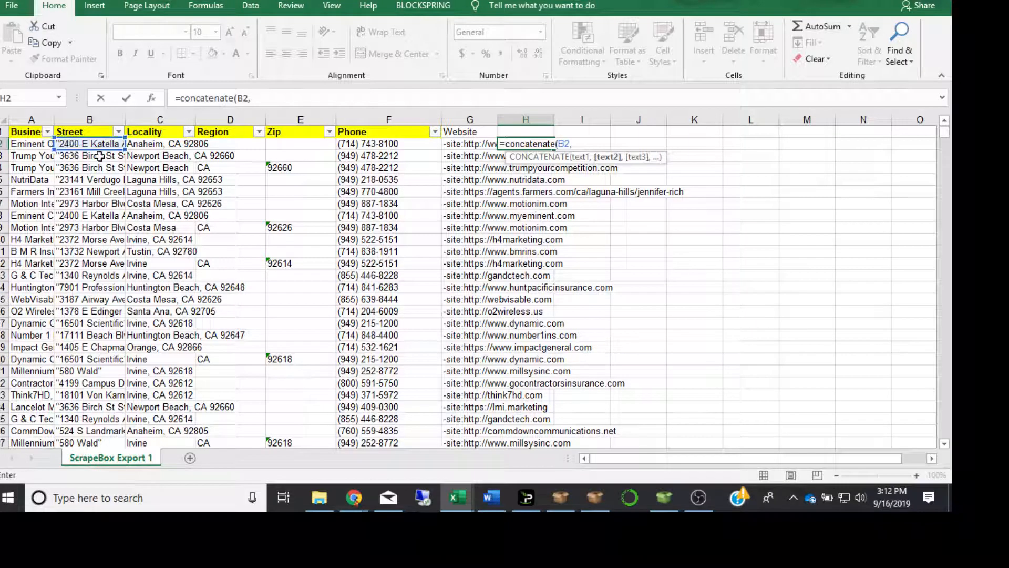
{"action": "type", "text": "\" \","}
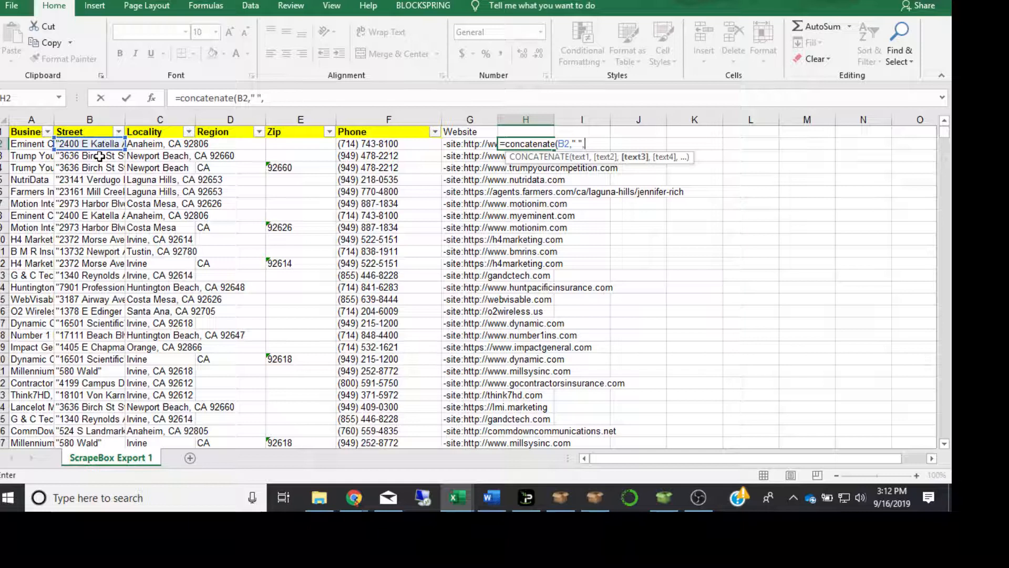
{"action": "left_click", "coordinate": [159, 142]}
{"action": "type", "text": ","}
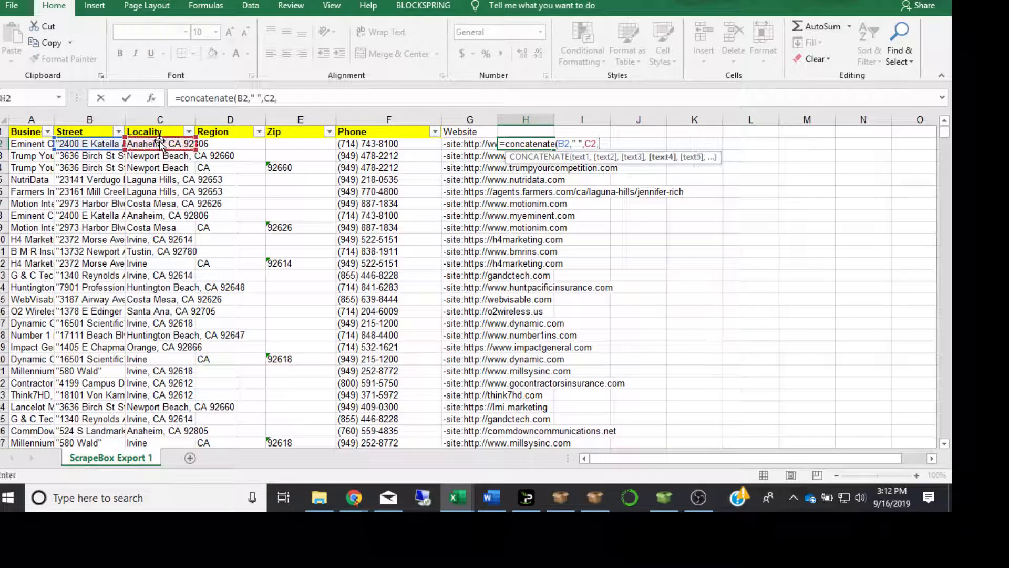
{"action": "type", "text": "\""}
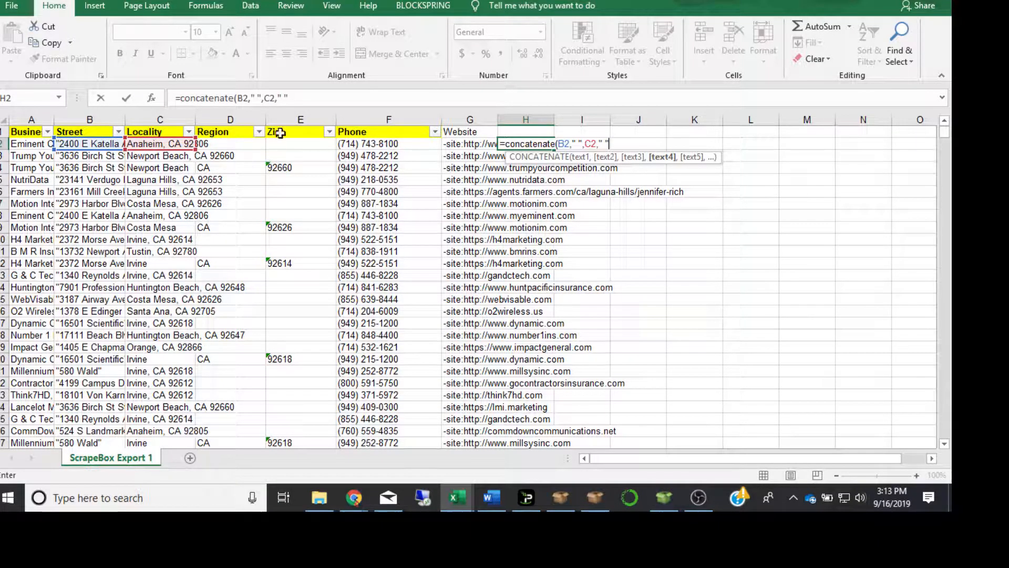
{"action": "left_click", "coordinate": [294, 96]}
{"action": "type", "text": ","}
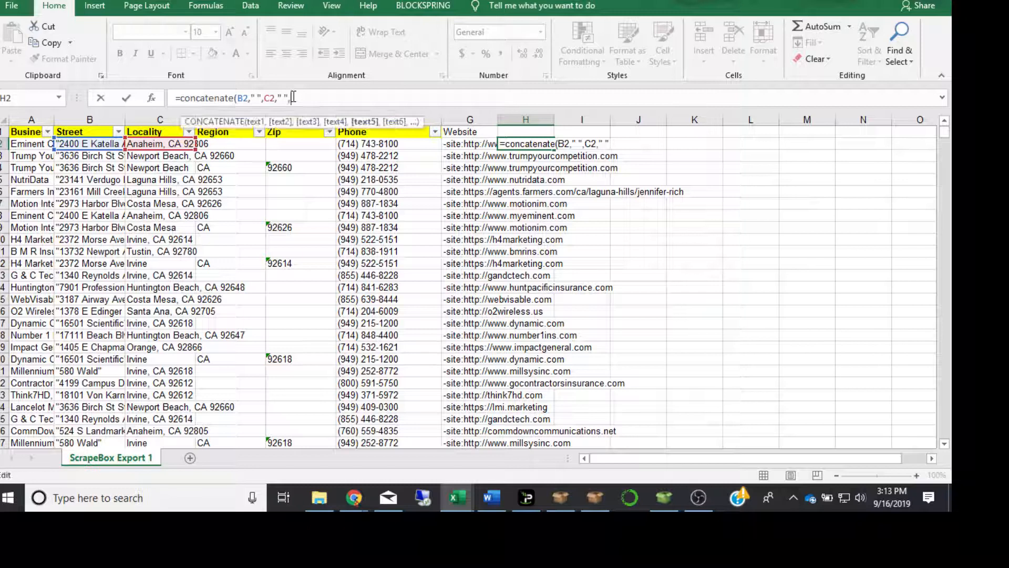
{"action": "left_click", "coordinate": [463, 142]}
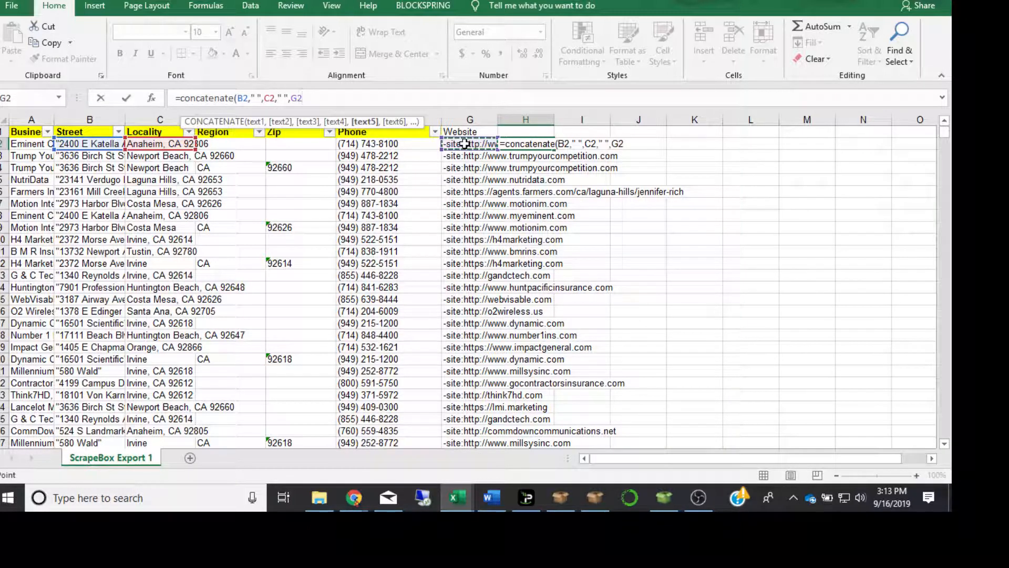
{"action": "type", "text": ")"}
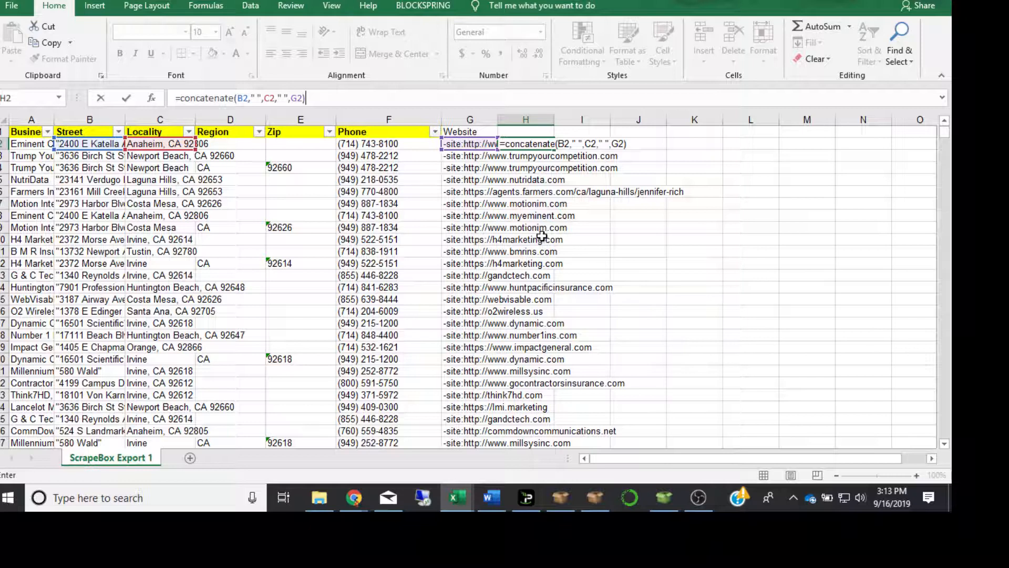
{"action": "left_click", "coordinate": [536, 218]}
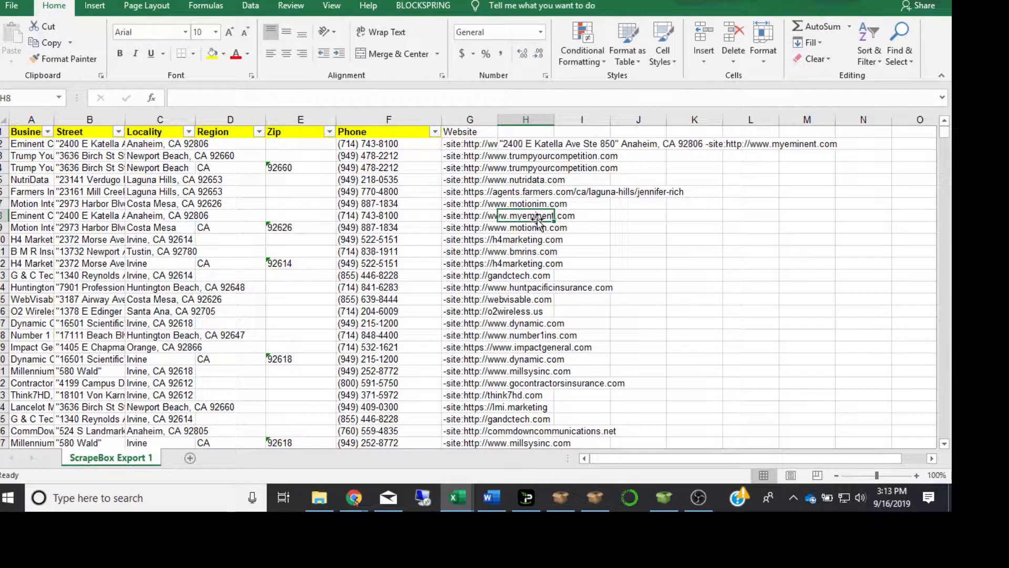
- Fill the H2 formula down through all data rows and paste the copied results over themselves as values
{"action": "left_click", "coordinate": [524, 142]}
{"action": "double_click", "coordinate": [554, 149]}
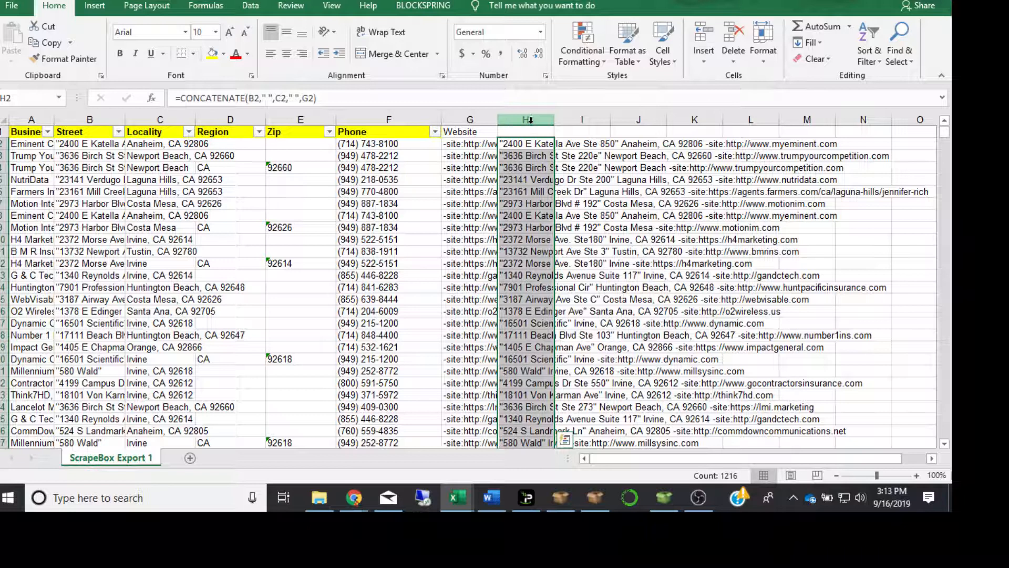
{"action": "right_click", "coordinate": [522, 154]}
{"action": "left_click", "coordinate": [551, 182]}
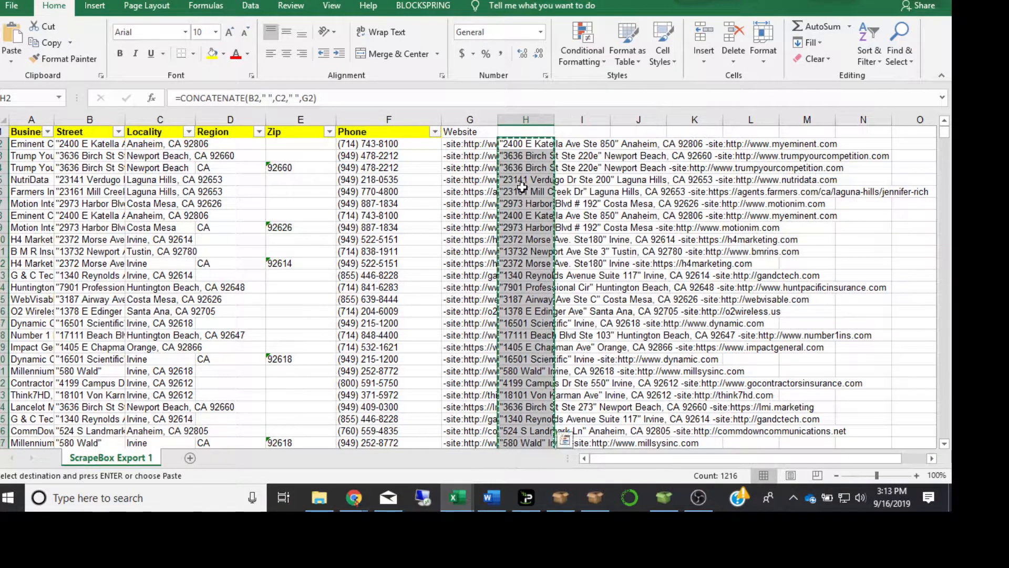
{"action": "right_click", "coordinate": [522, 187]}
{"action": "left_click", "coordinate": [559, 259]}
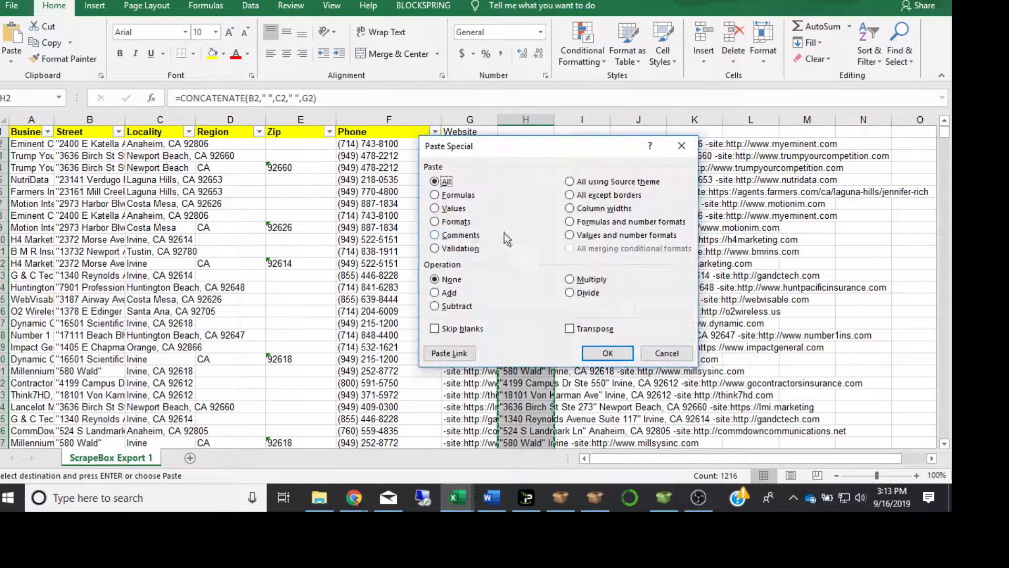
{"action": "left_click", "coordinate": [435, 208]}
{"action": "left_click", "coordinate": [607, 352]}
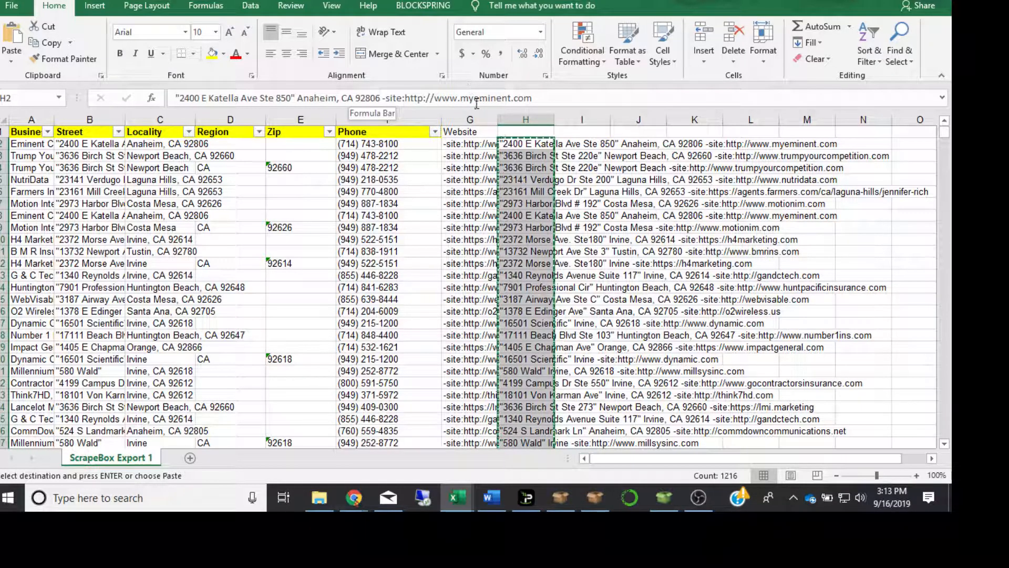
- Copy the combined search queries in column H, switch to ScrapeBox and paste them into the empty keywords list
{"action": "right_click", "coordinate": [528, 176]}
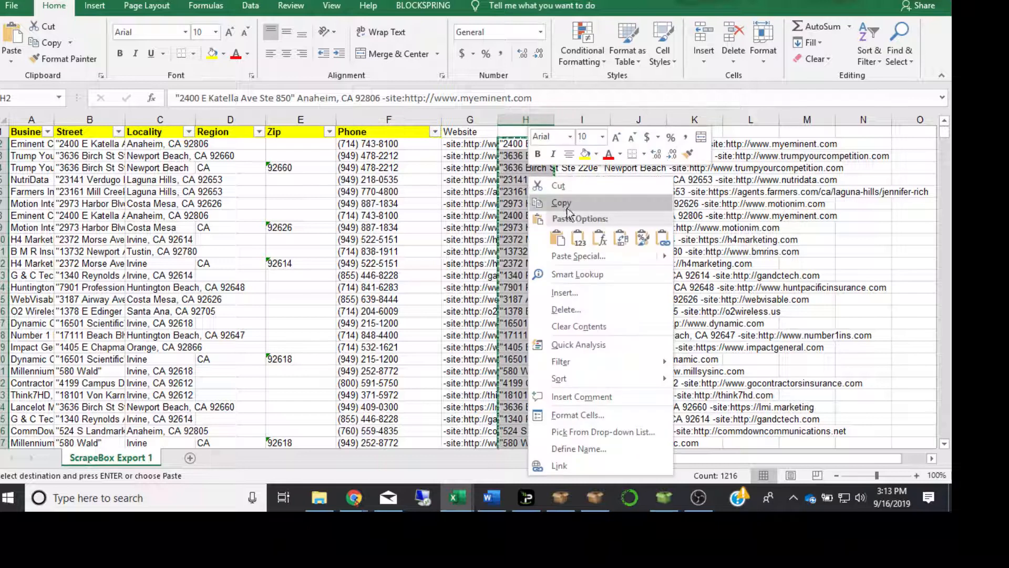
{"action": "left_click", "coordinate": [568, 212]}
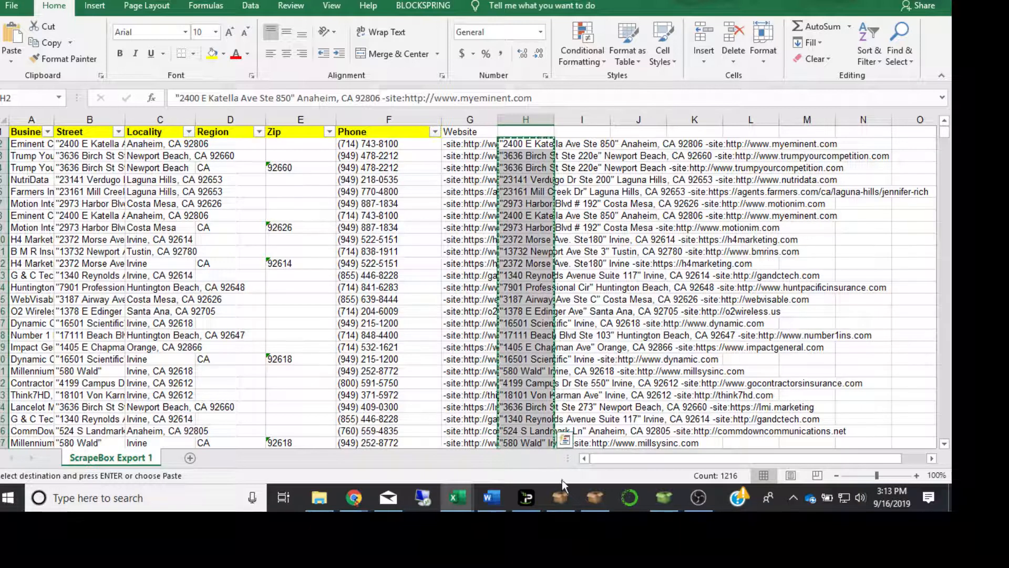
{"action": "right_click", "coordinate": [528, 418]}
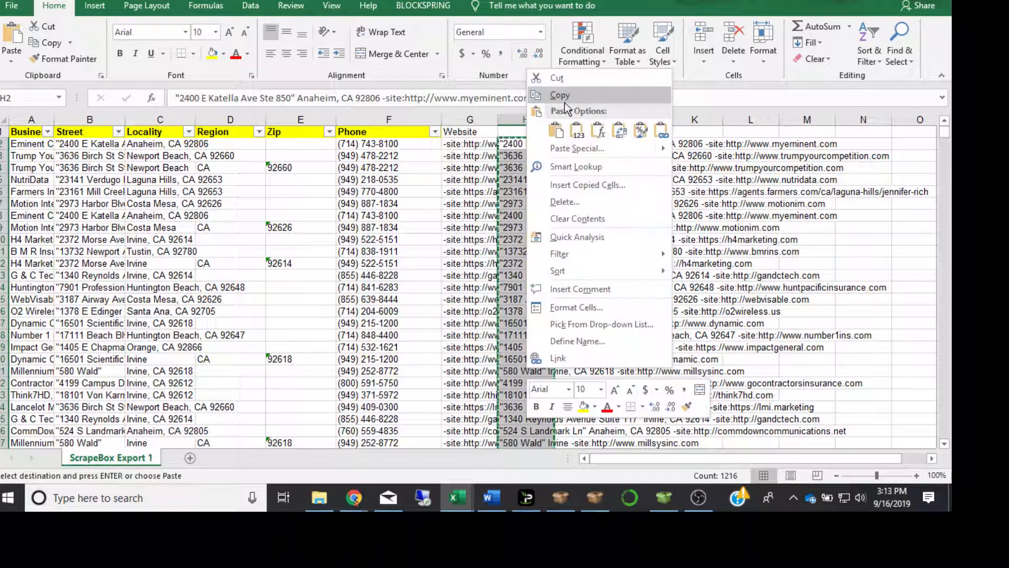
{"action": "left_click", "coordinate": [560, 96]}
{"action": "mouse_move", "coordinate": [561, 502]}
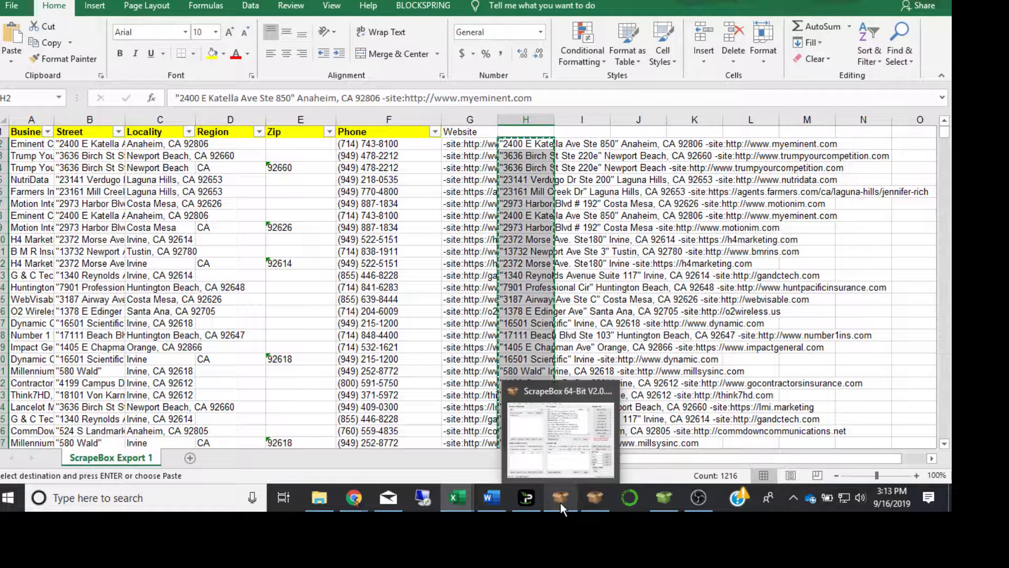
{"action": "left_click", "coordinate": [557, 437]}
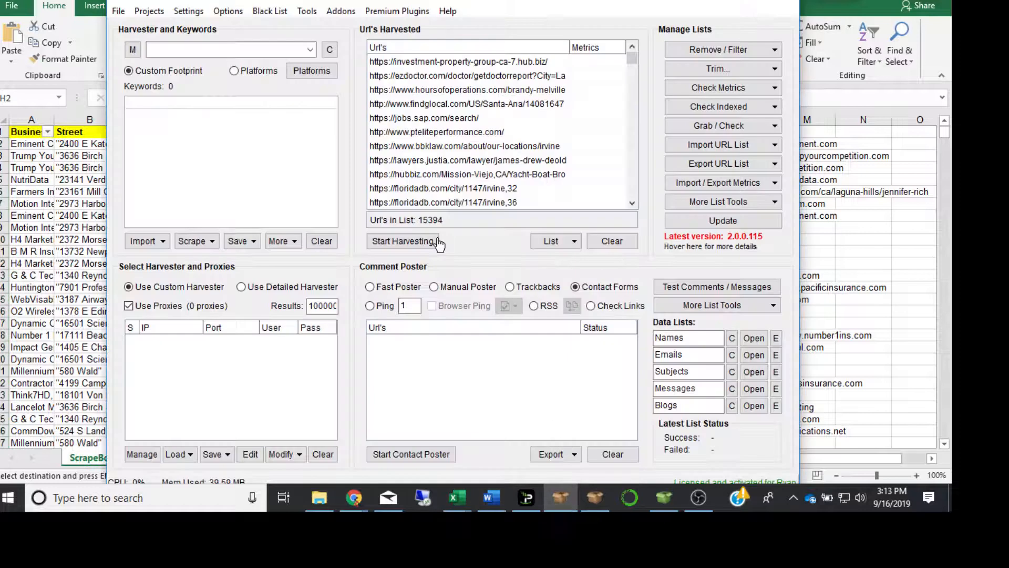
{"action": "right_click", "coordinate": [201, 103]}
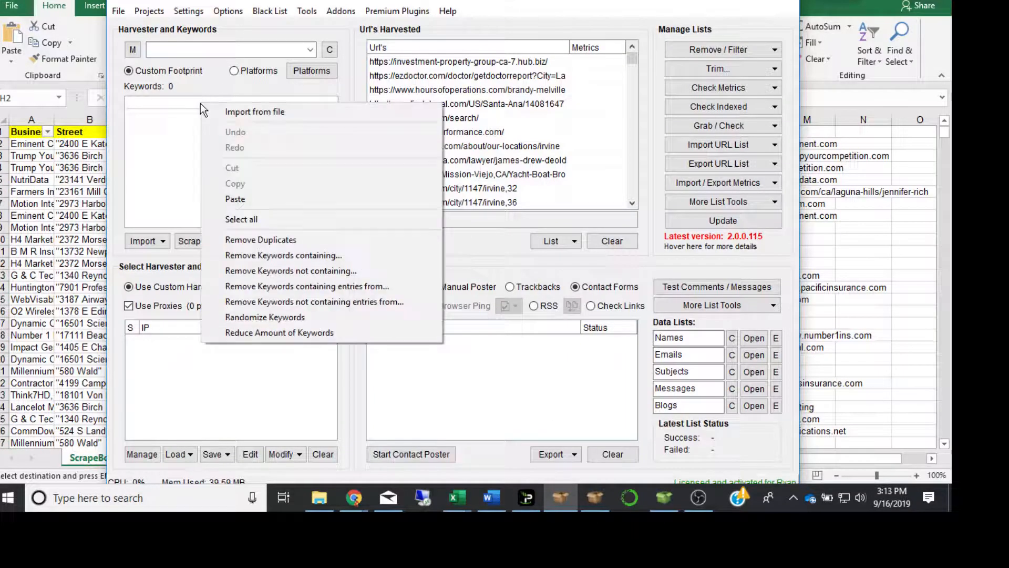
{"action": "left_click", "coordinate": [239, 196]}
- Clear the harvested URL list and open the Custom Harvester for the pasted keywords
{"action": "left_click", "coordinate": [612, 241]}
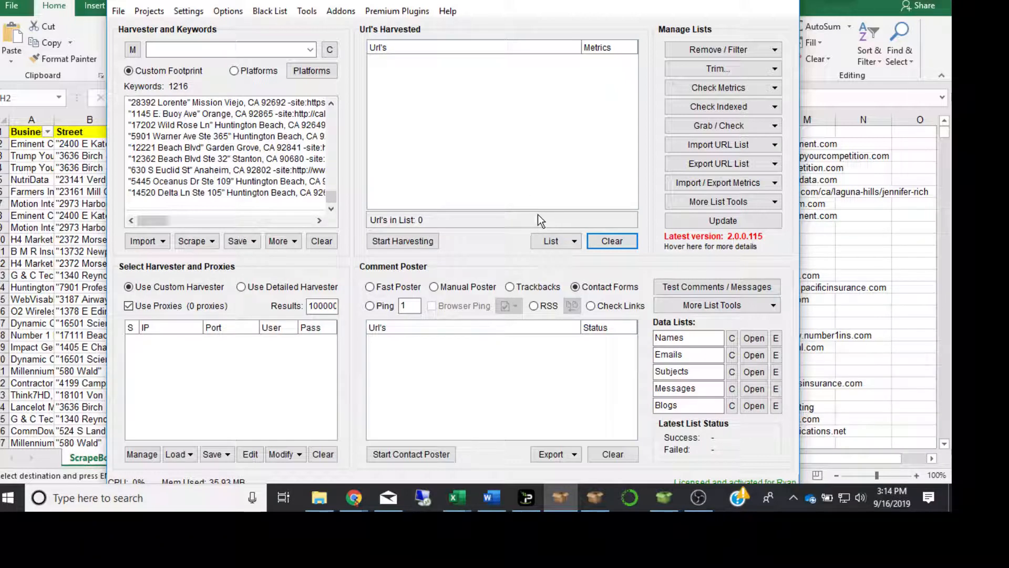
{"action": "left_click", "coordinate": [400, 245]}
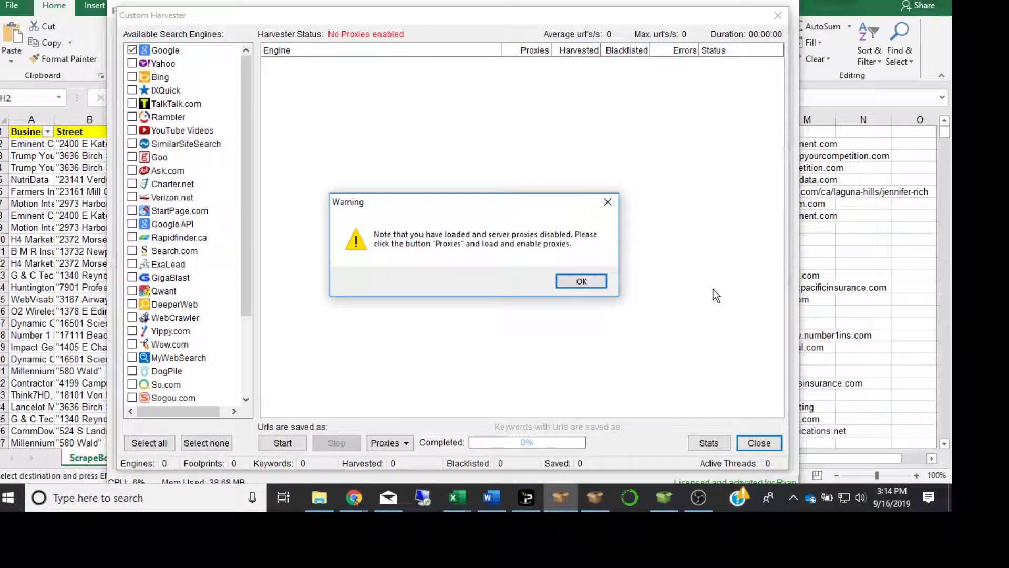
{"action": "left_click", "coordinate": [607, 203]}
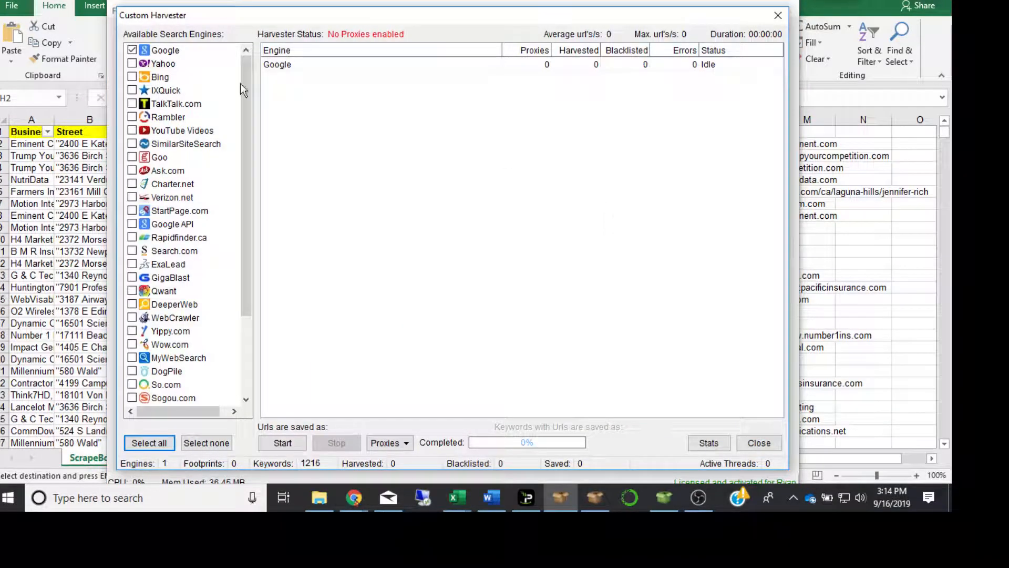
{"action": "left_click", "coordinate": [132, 50]}
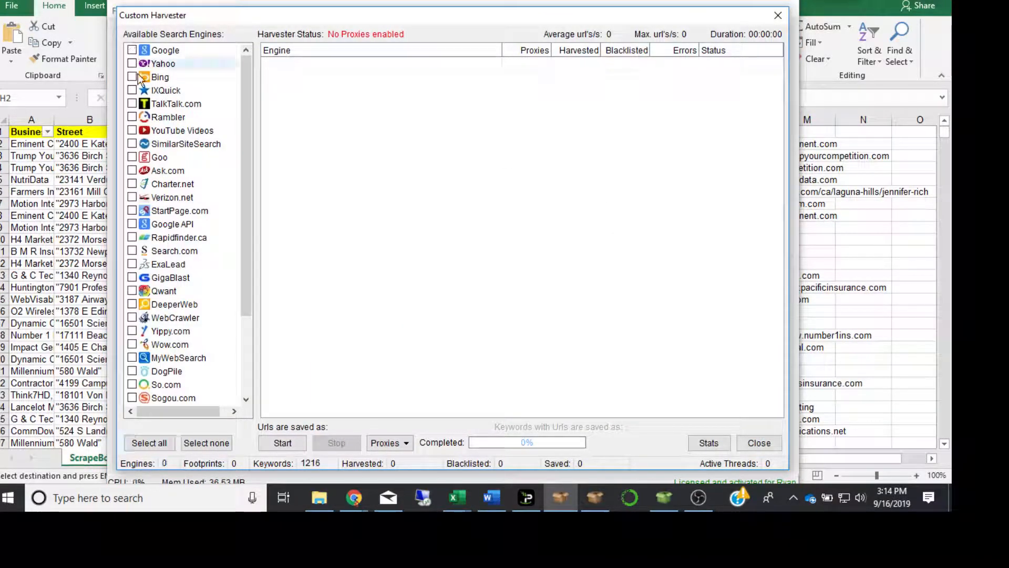
{"action": "left_click", "coordinate": [132, 76]}
{"action": "left_click", "coordinate": [132, 50]}
{"action": "left_click", "coordinate": [132, 50]}
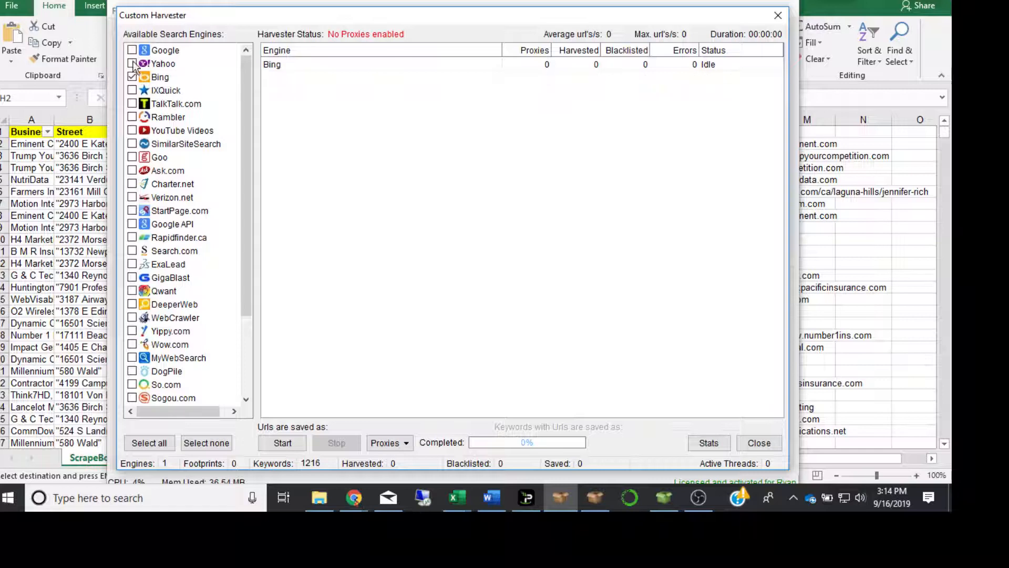
{"action": "left_click", "coordinate": [132, 77]}
{"action": "left_click", "coordinate": [132, 50]}
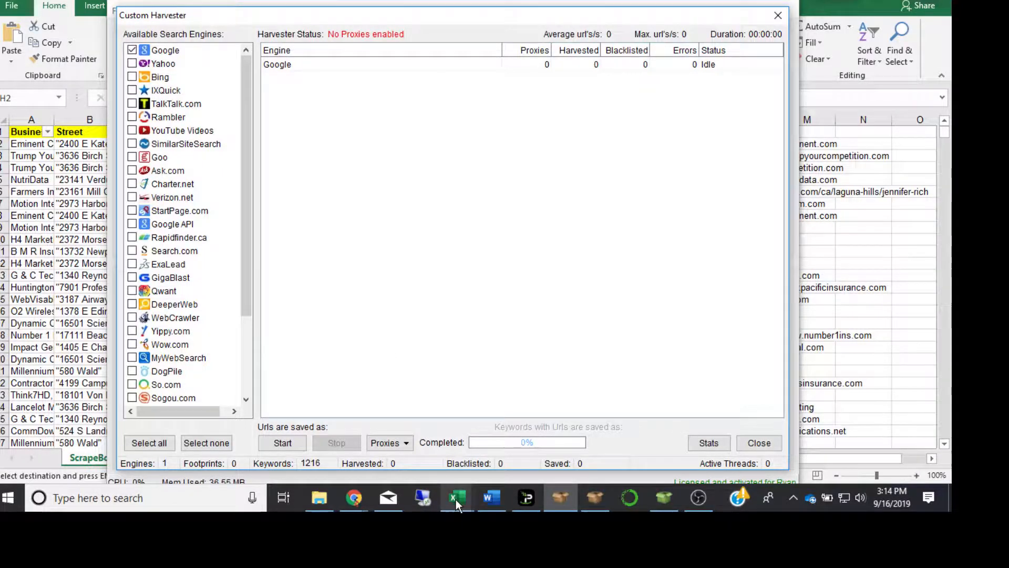
- Switch to the Competitors citations workbook and copy the whole column A of harvested URLs
{"action": "mouse_move", "coordinate": [456, 500]}
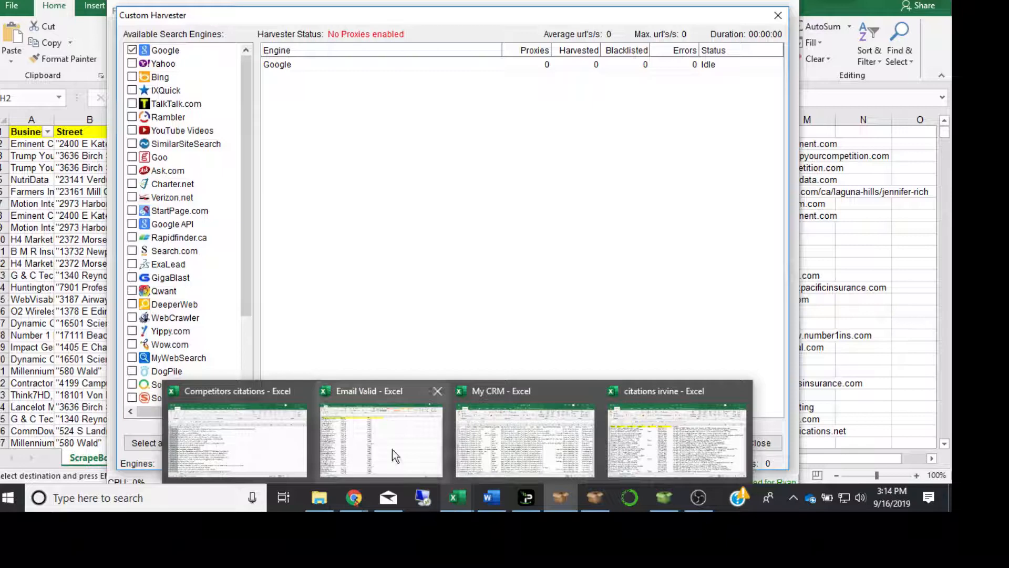
{"action": "left_click", "coordinate": [241, 430]}
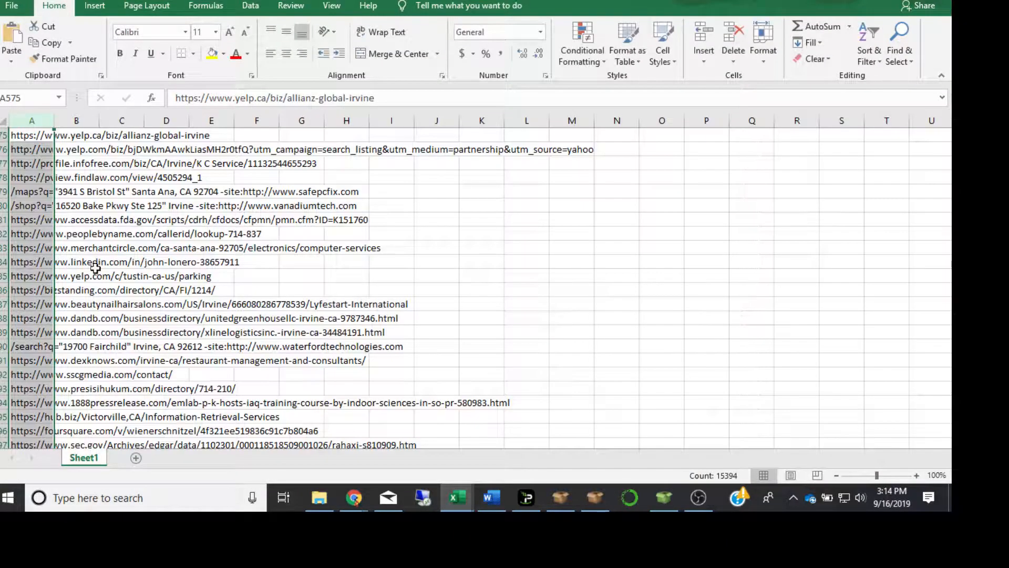
{"action": "left_click", "coordinate": [120, 260]}
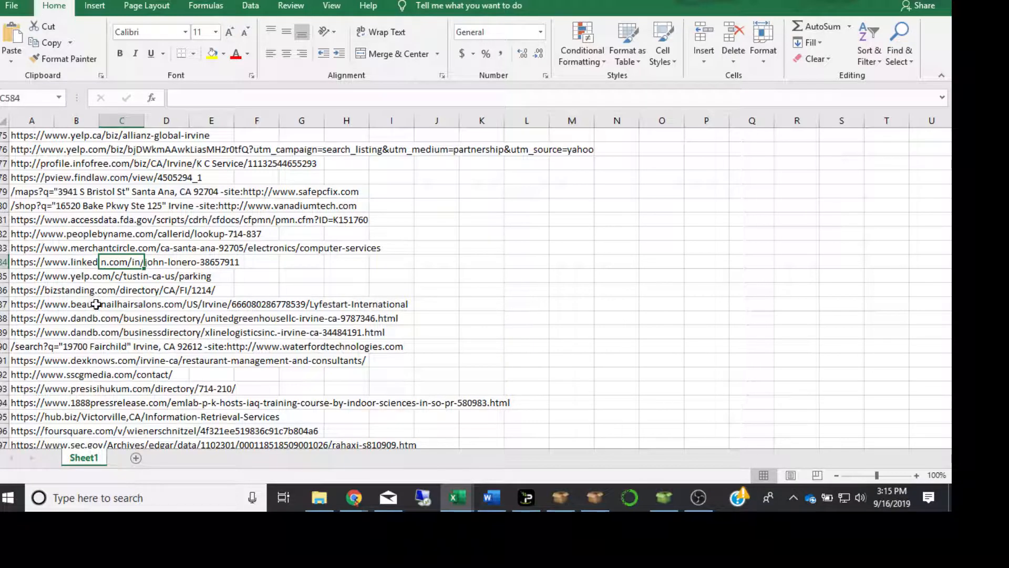
{"action": "left_click", "coordinate": [32, 121]}
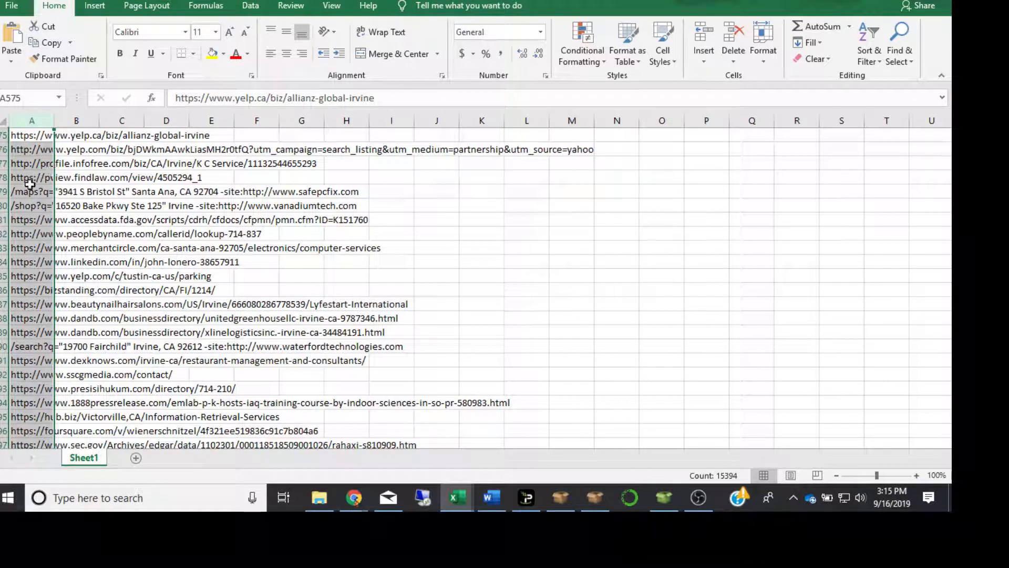
{"action": "right_click", "coordinate": [33, 168]}
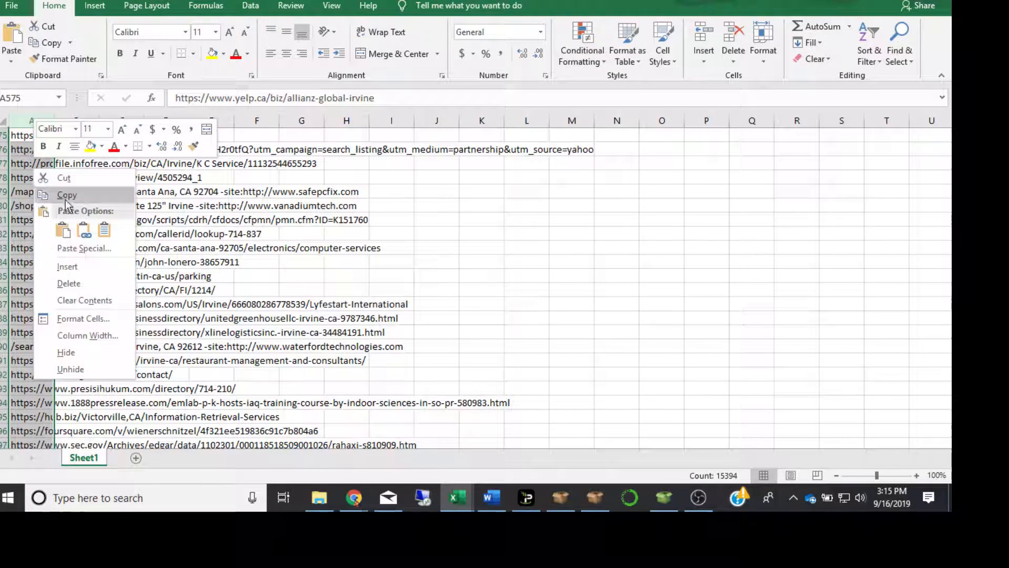
{"action": "left_click", "coordinate": [66, 195]}
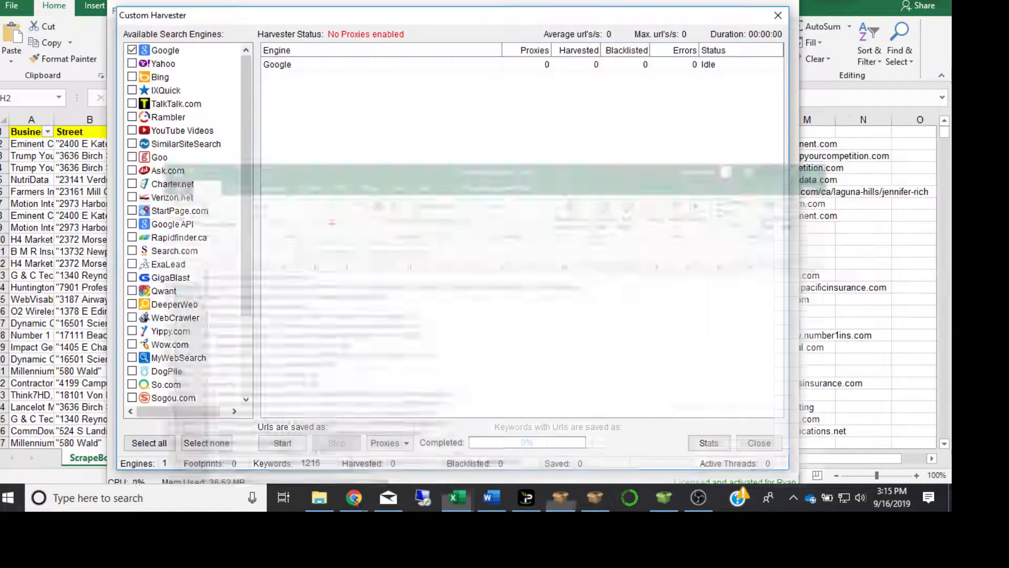
- Return to ScrapeBox, close the Custom Harvester and paste the copied URLs into the harvested URL list
{"action": "left_click", "coordinate": [778, 16]}
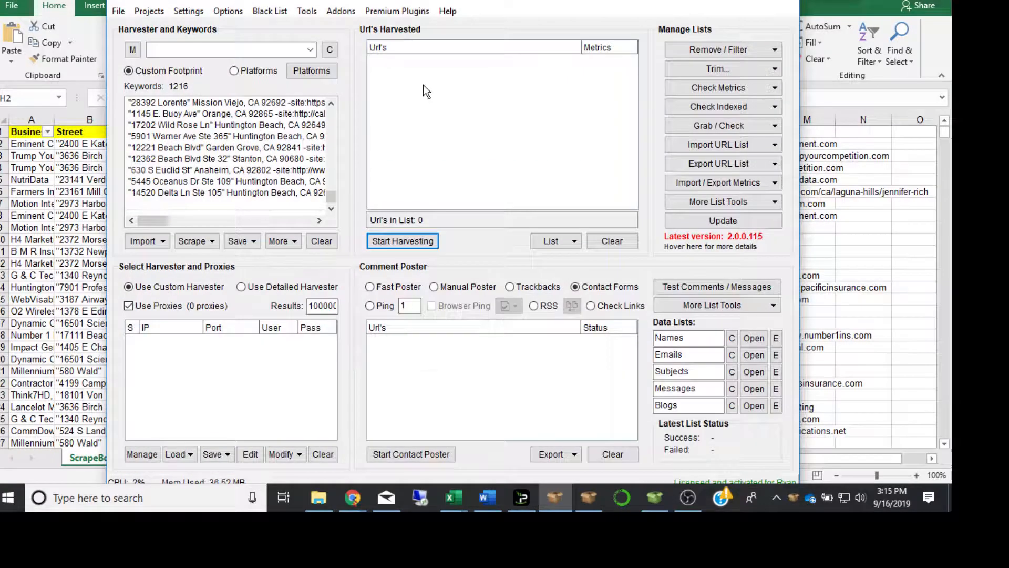
{"action": "right_click", "coordinate": [417, 62]}
{"action": "left_click", "coordinate": [450, 71]}
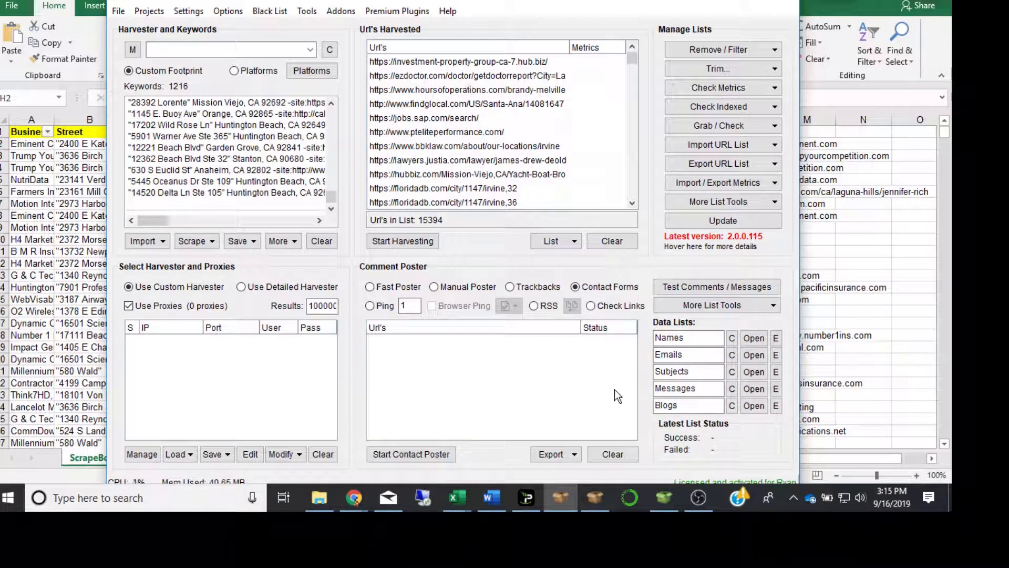
- Bring up the ScrapeBox Page Authority addon window and review the API credentials in its account setup
{"action": "left_click", "coordinate": [344, 13]}
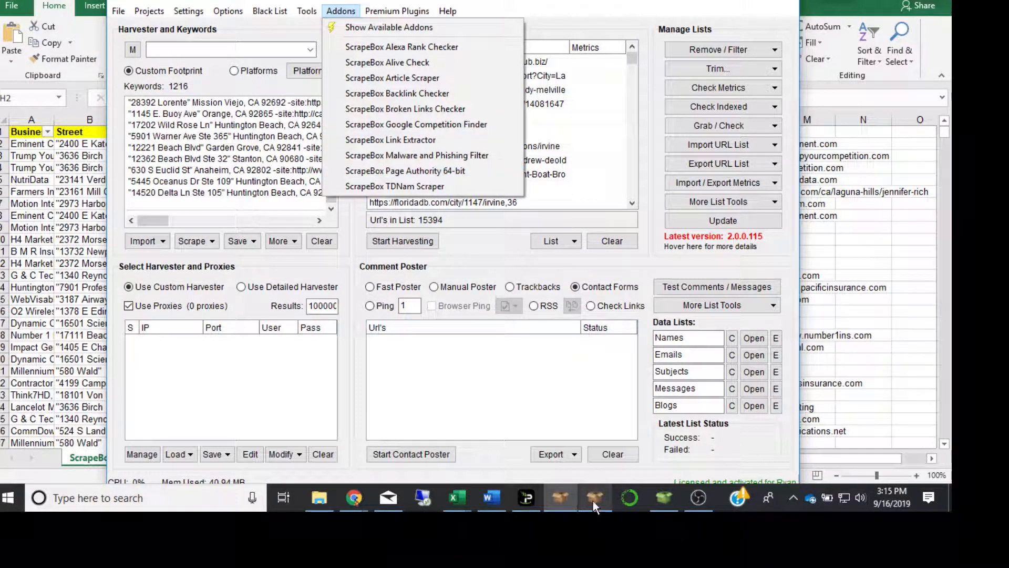
{"action": "mouse_move", "coordinate": [594, 501]}
{"action": "left_click", "coordinate": [601, 443]}
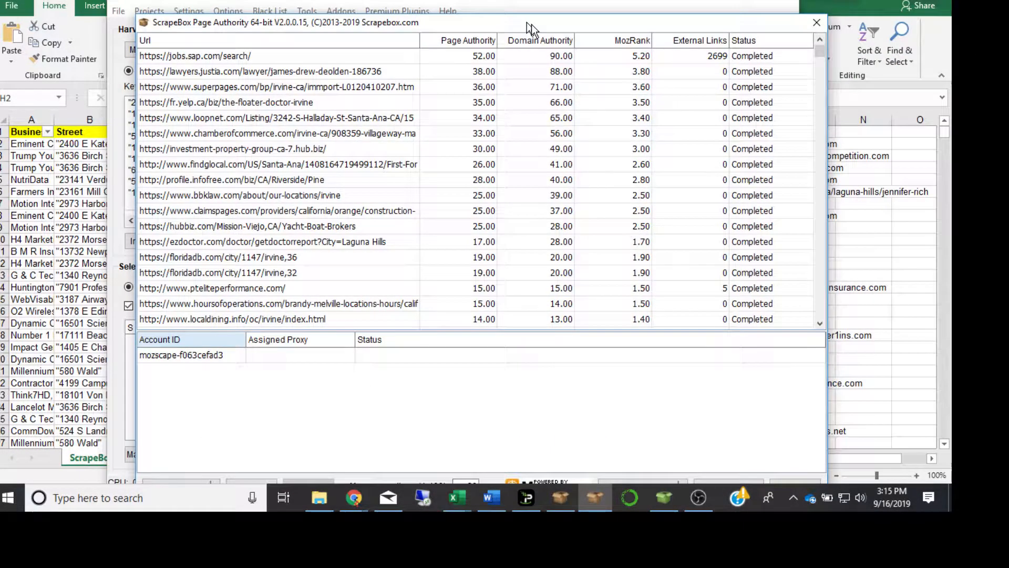
{"action": "left_click_drag", "start_coordinate": [531, 24], "coordinate": [487, 15]}
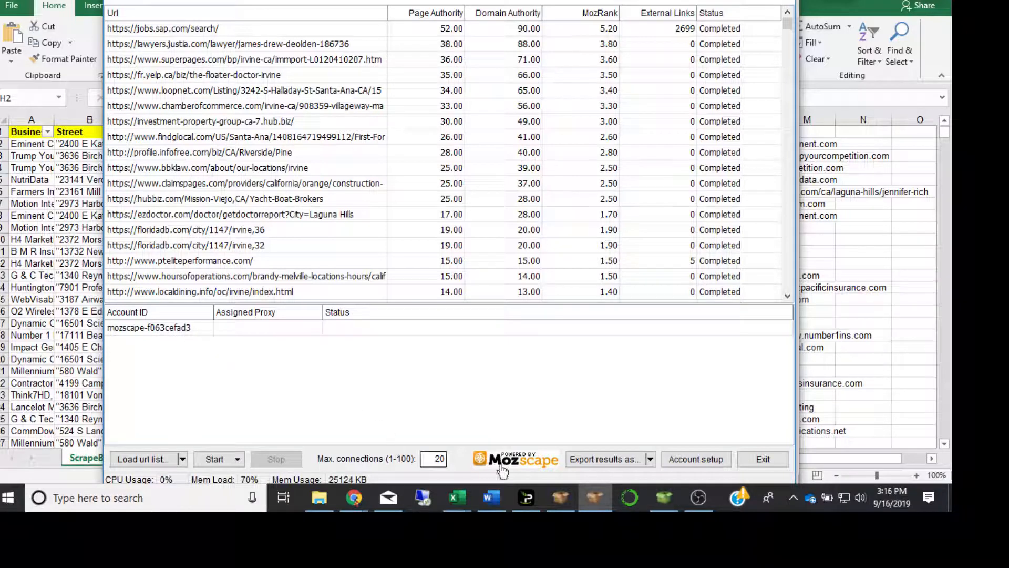
{"action": "left_click", "coordinate": [704, 459]}
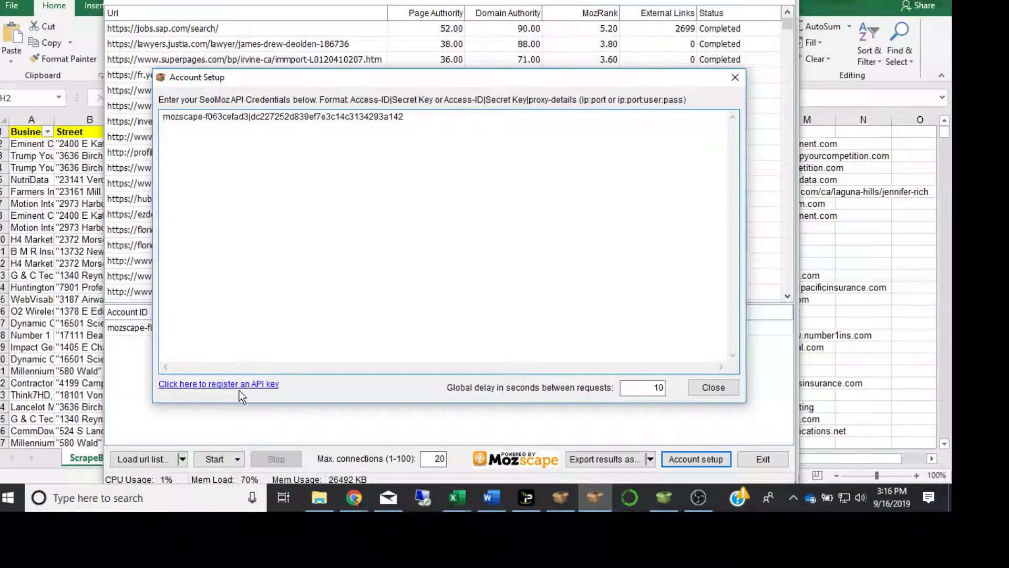
{"action": "left_click", "coordinate": [735, 79]}
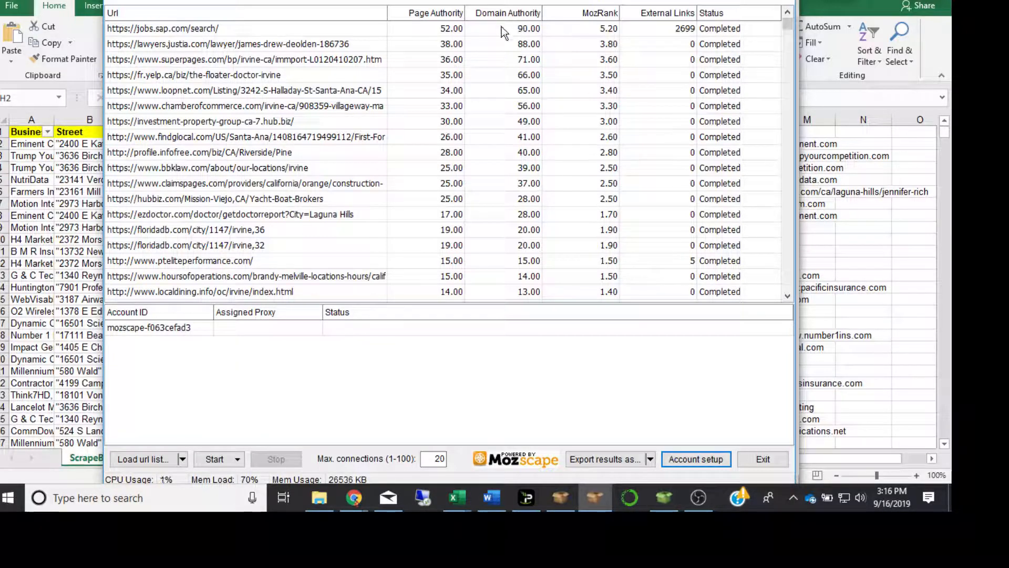
- Sort the Page Authority results by Domain Authority and examine the listed URLs and their metrics
{"action": "left_click_drag", "start_coordinate": [790, 24], "coordinate": [783, 129]}
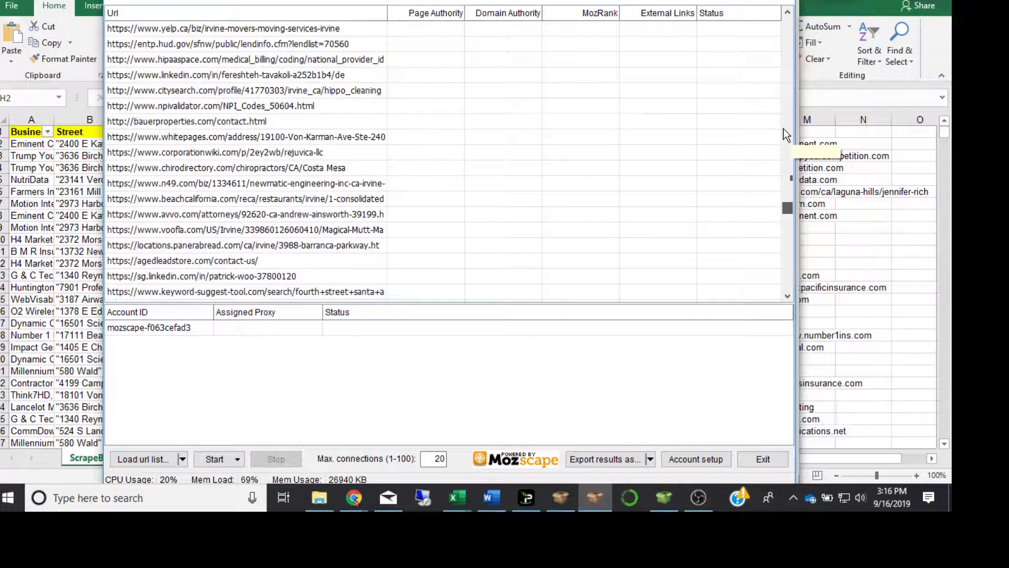
{"action": "left_click", "coordinate": [509, 12]}
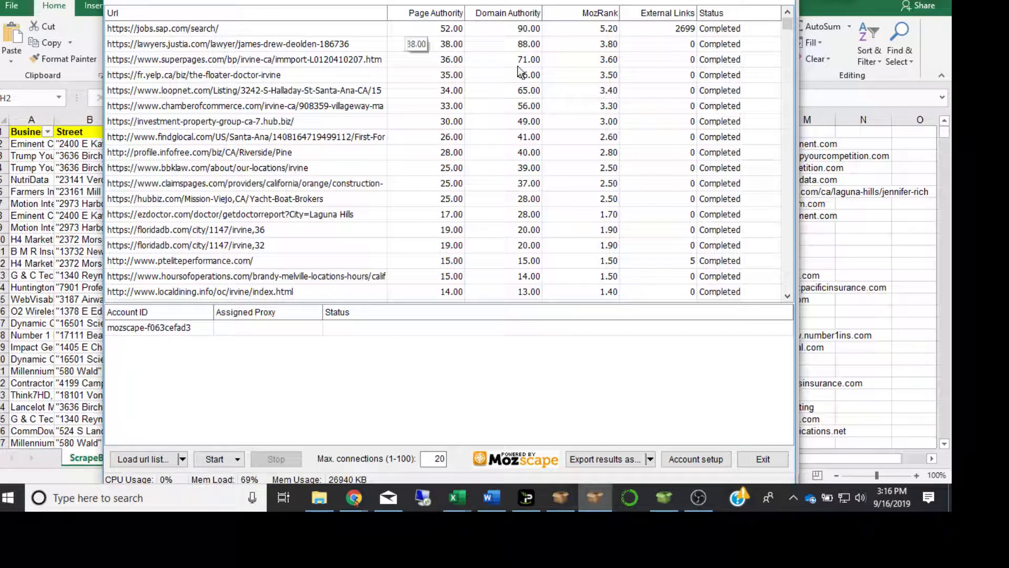
{"action": "left_click_drag", "start_coordinate": [788, 23], "coordinate": [789, 18]}
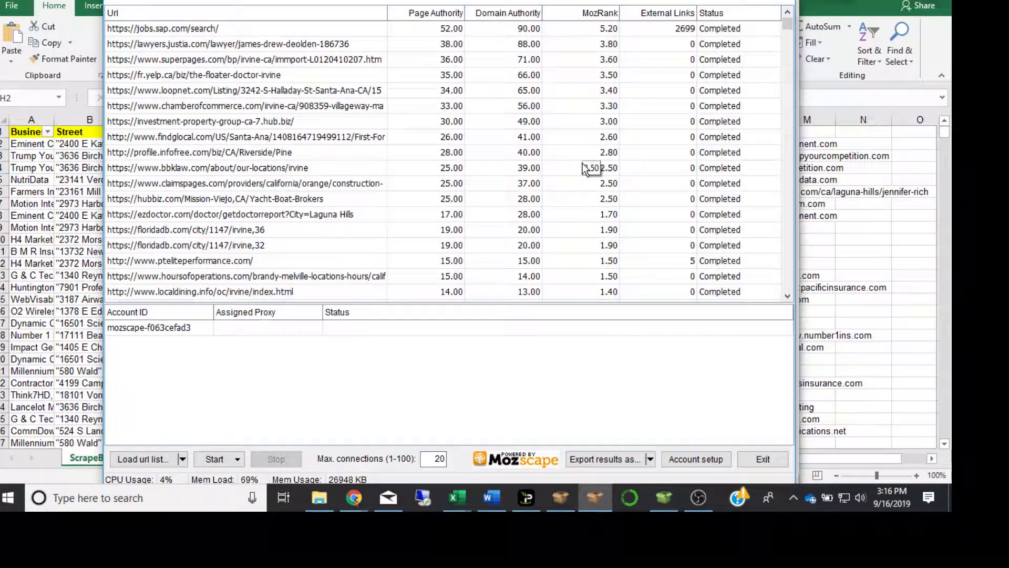